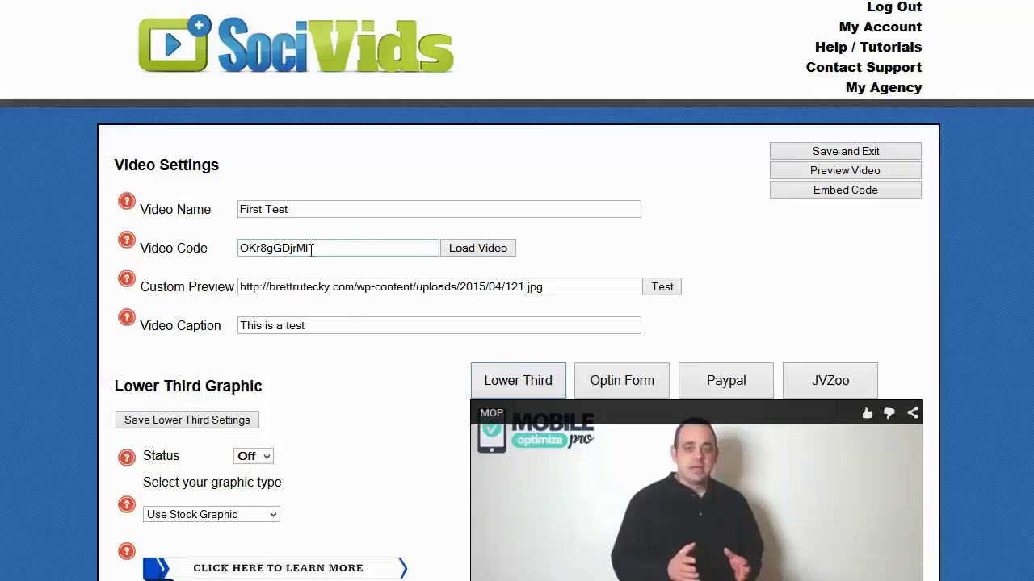
# Switch the lower third graphic status to On
pyautogui.click(334, 324)
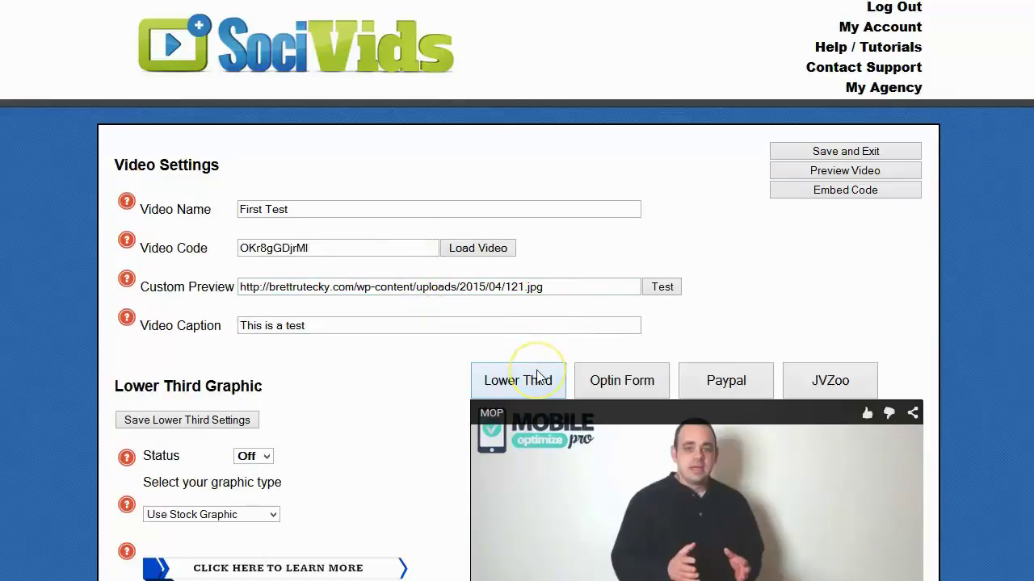
pyautogui.scroll(-2, 536, 373)
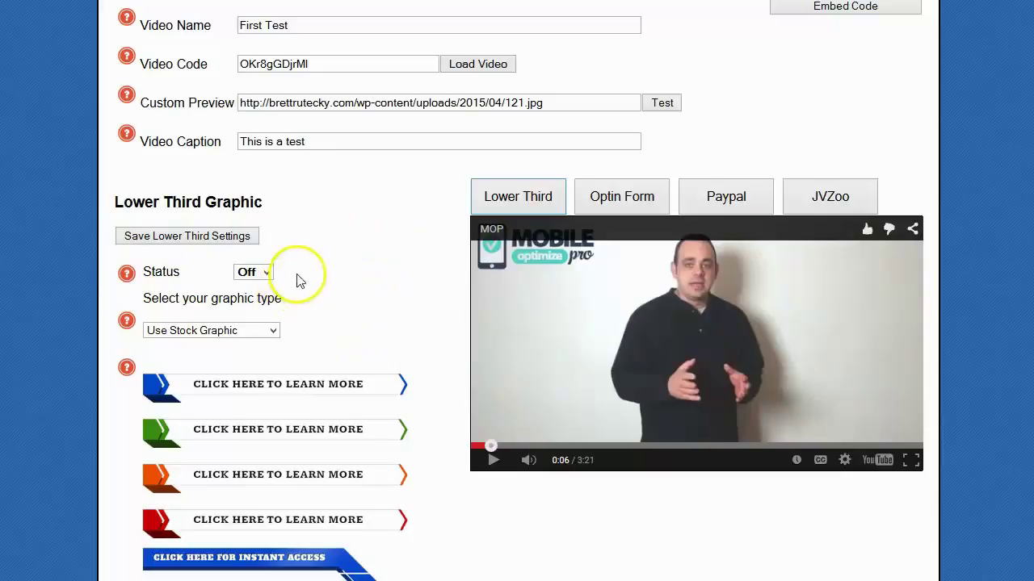
pyautogui.click(257, 272)
pyautogui.click(256, 298)
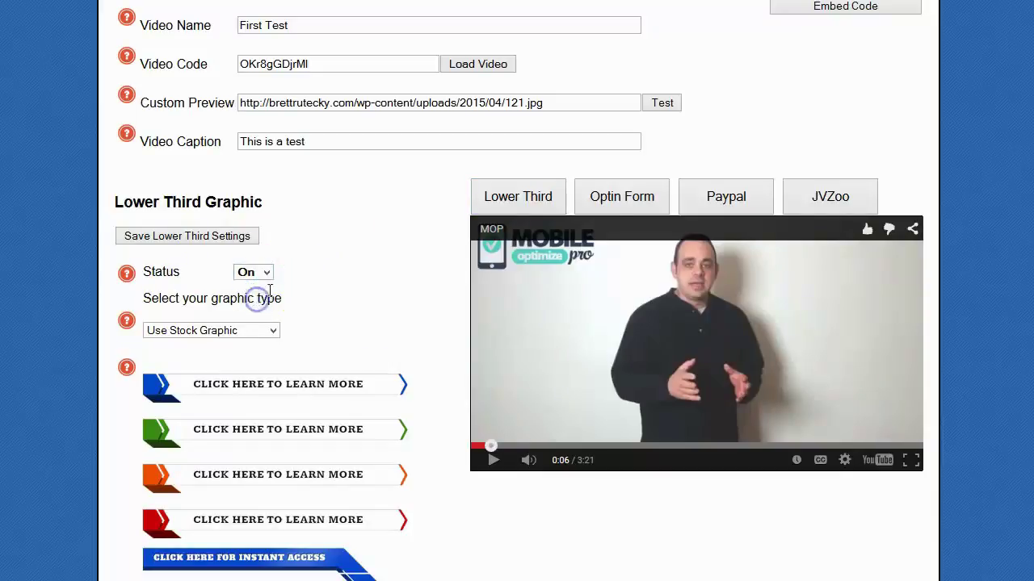
# Try the stock banners and settle on the green 'Click Here To Get Started' graphic
pyautogui.click(272, 386)
pyautogui.scroll(-2, 275, 394)
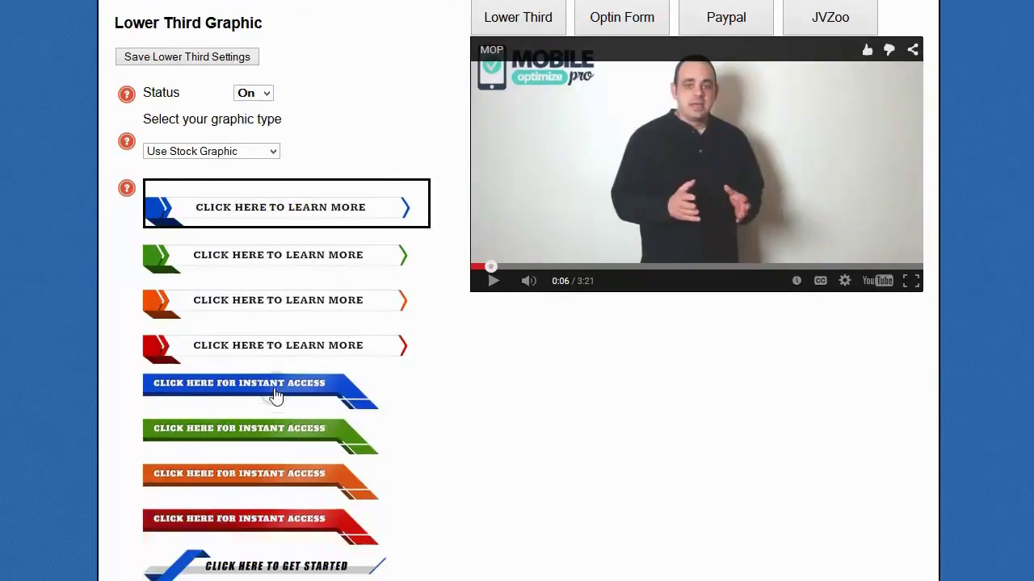
pyautogui.click(272, 335)
pyautogui.click(273, 279)
pyautogui.scroll(-1, 274, 278)
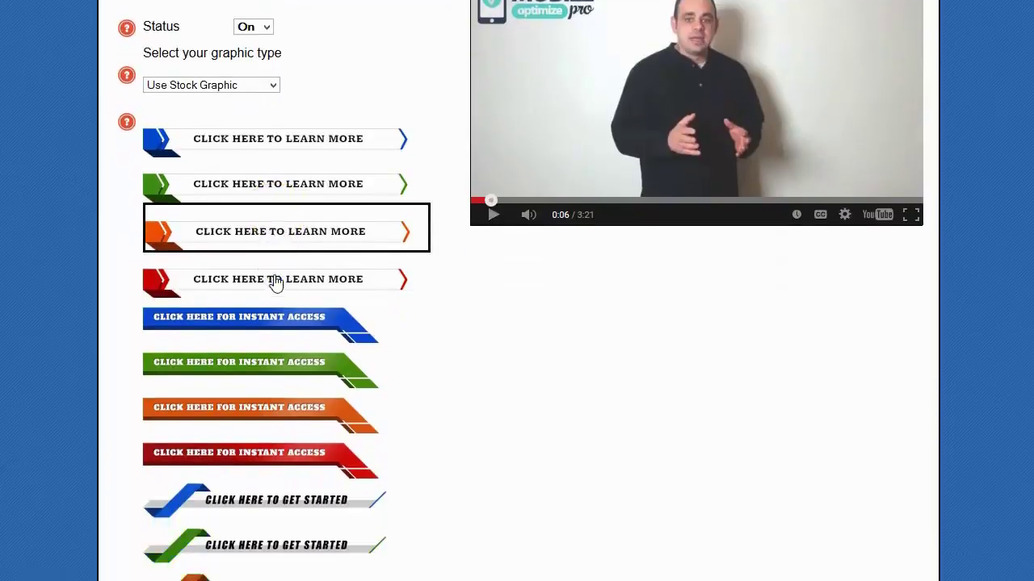
pyautogui.scroll(-1, 274, 283)
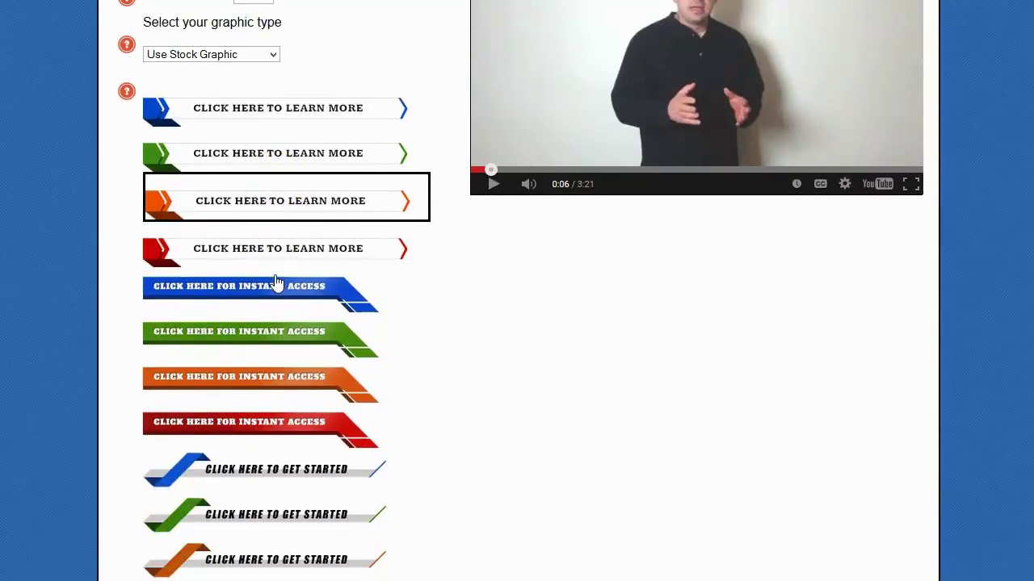
pyautogui.scroll(-3, 274, 283)
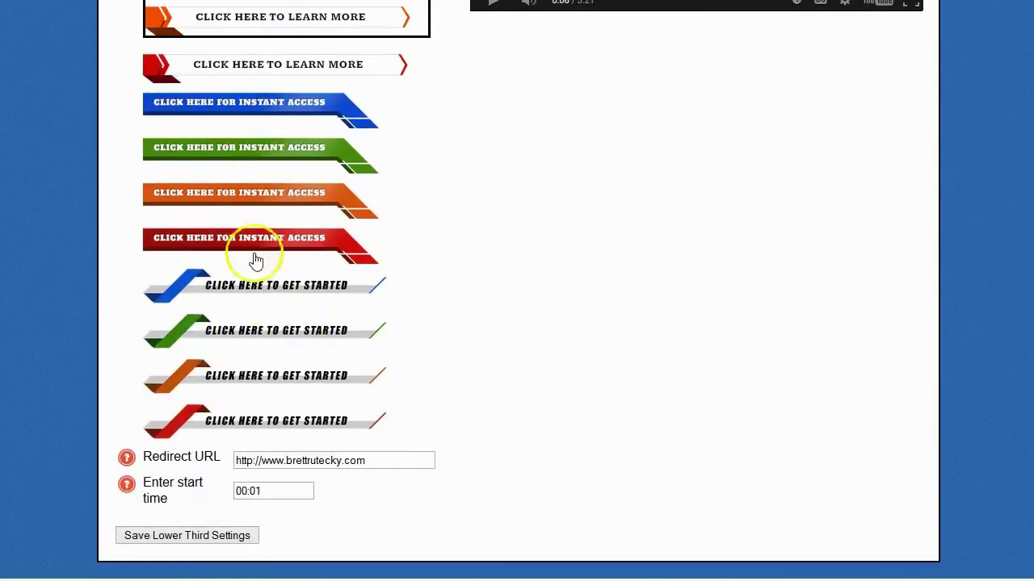
pyautogui.scroll(1, 272, 321)
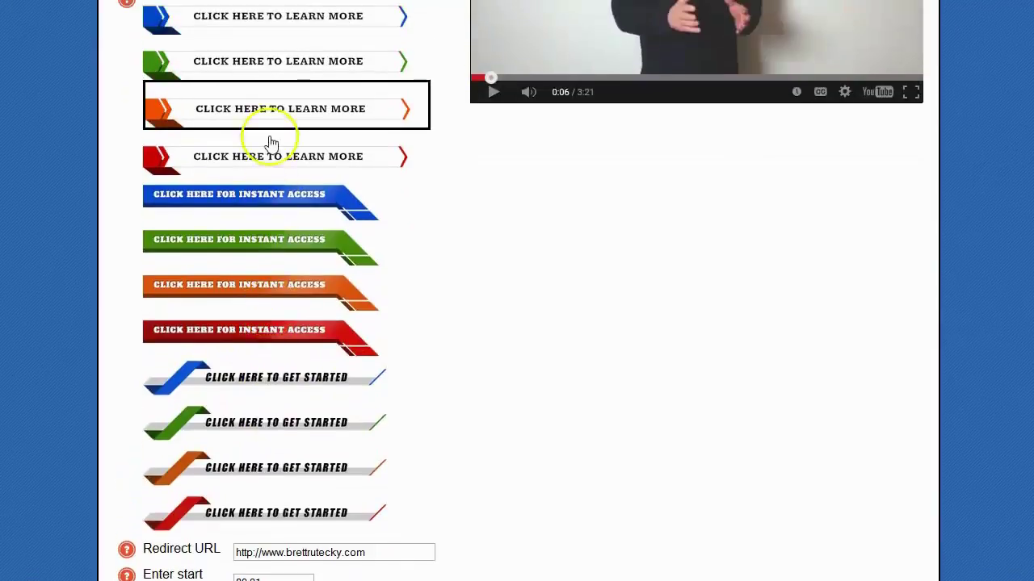
pyautogui.click(280, 386)
pyautogui.click(278, 424)
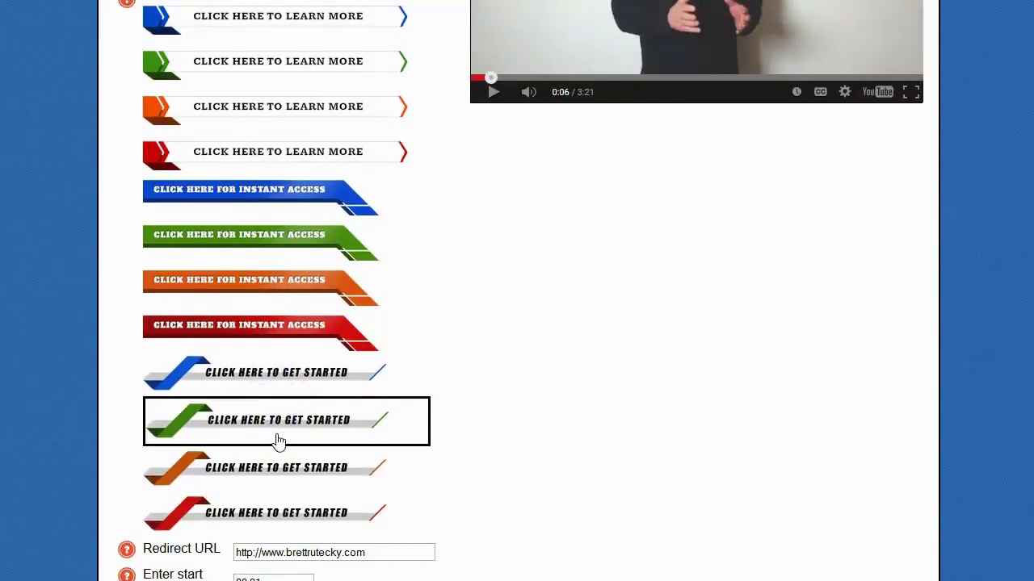
# Fill in the lower third's redirect URL and a 00:01 start time
pyautogui.scroll(-3, 413, 466)
pyautogui.click(413, 466)
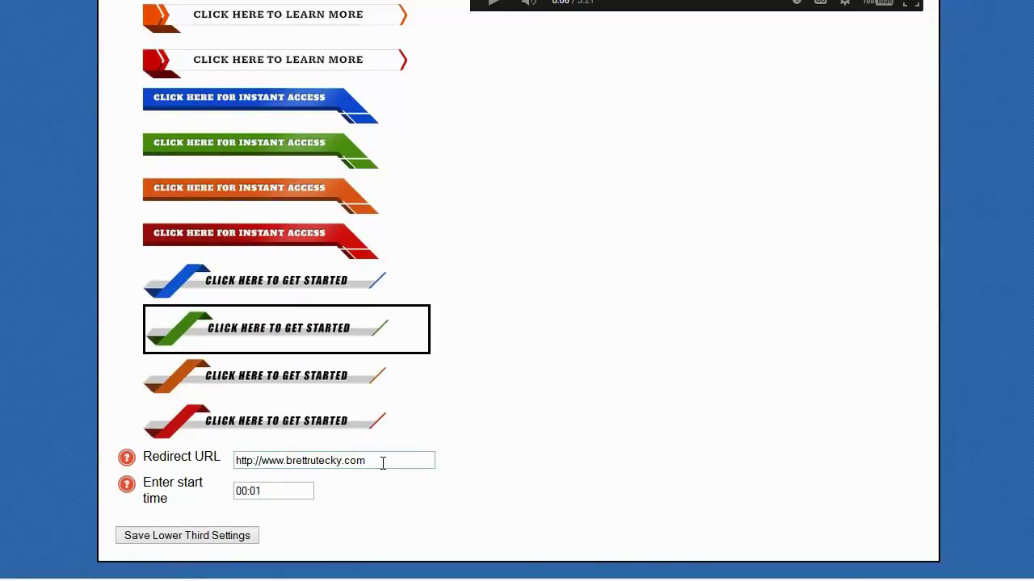
pyautogui.click(280, 494)
pyautogui.click(376, 463)
pyautogui.click(303, 488)
# Save the lower third settings and play the preview showing the green get-started banner
pyautogui.click(166, 546)
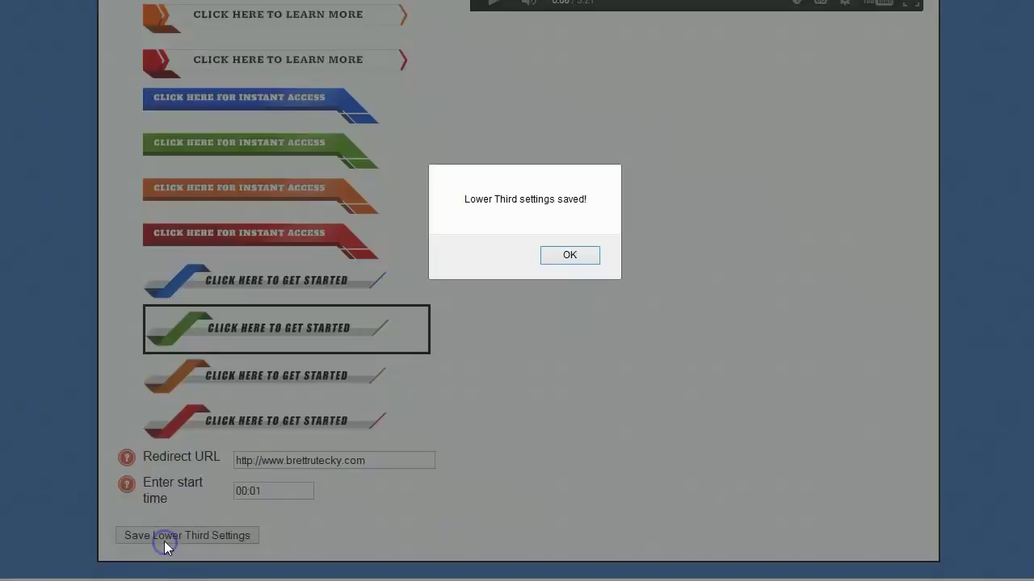
pyautogui.click(568, 256)
pyautogui.scroll(8, 599, 344)
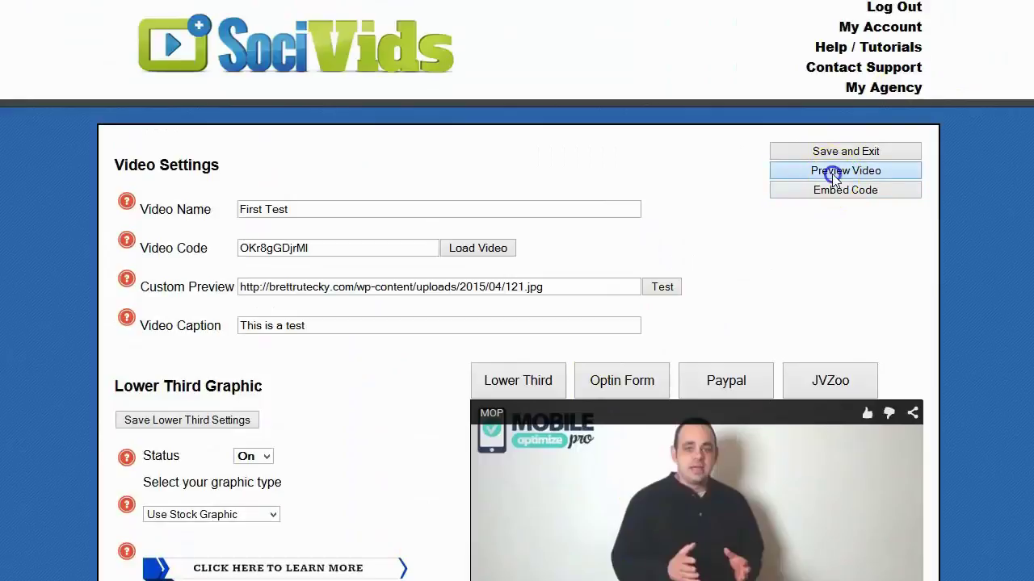
pyautogui.click(834, 176)
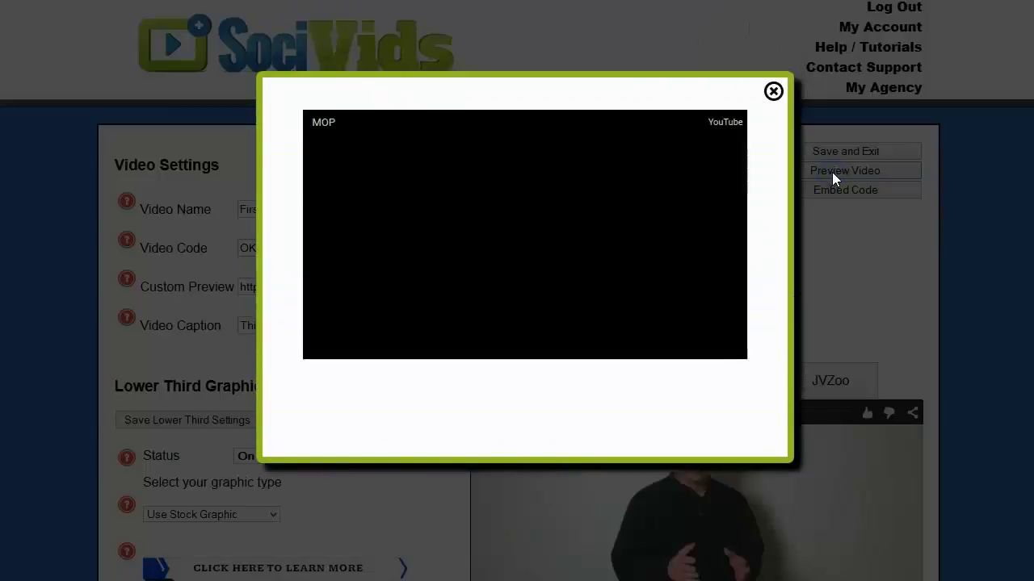
pyautogui.click(704, 219)
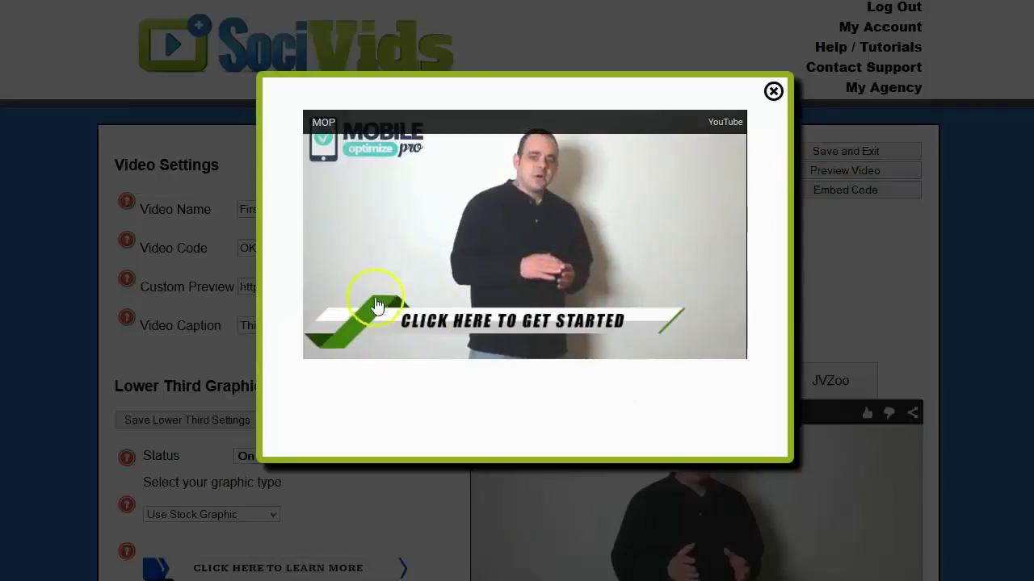
pyautogui.click(540, 344)
# Close the preview, set the lower third Off and save, then go to Optin Form settings
pyautogui.click(772, 91)
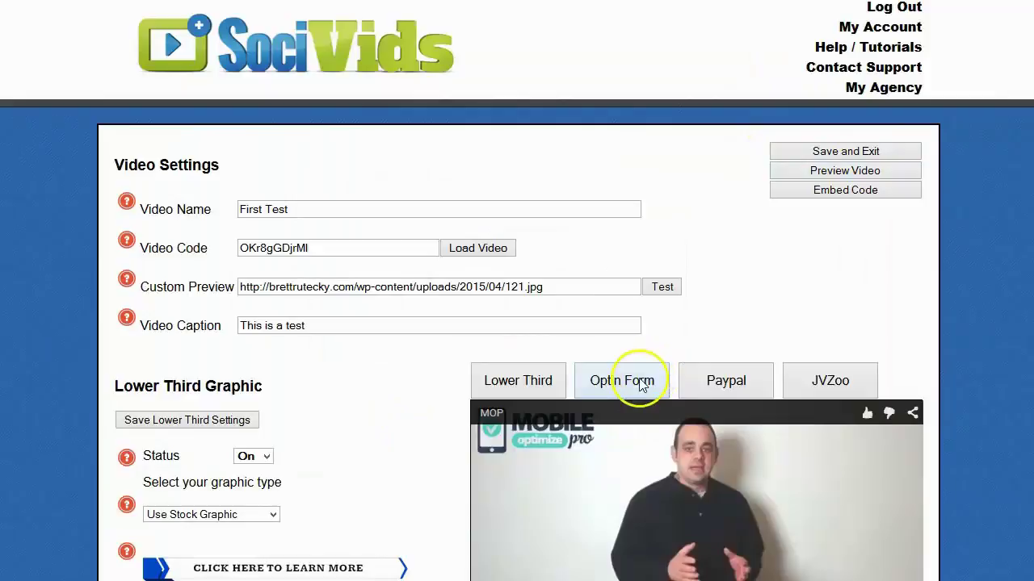
pyautogui.click(263, 457)
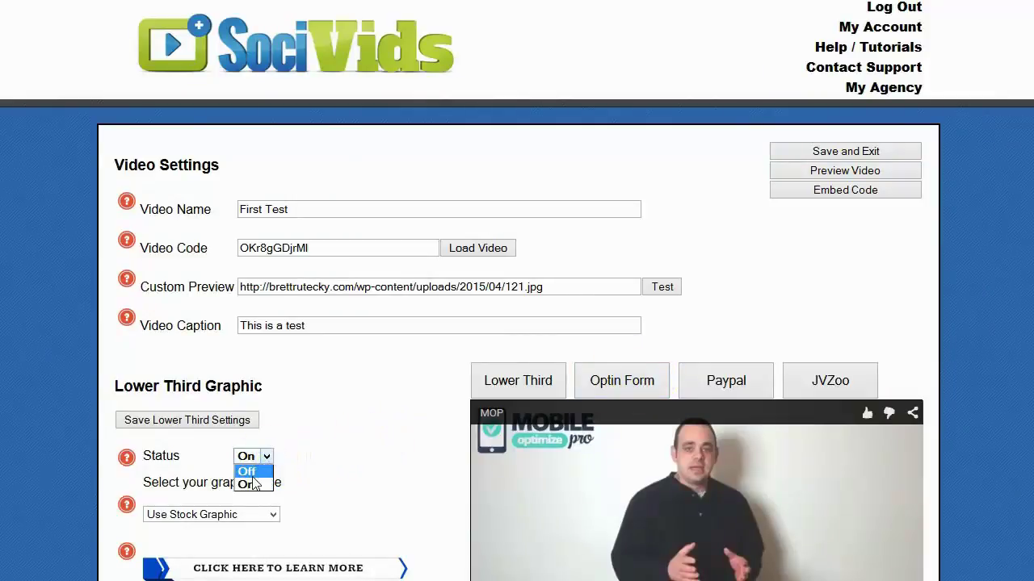
pyautogui.click(246, 471)
pyautogui.click(235, 418)
pyautogui.click(552, 259)
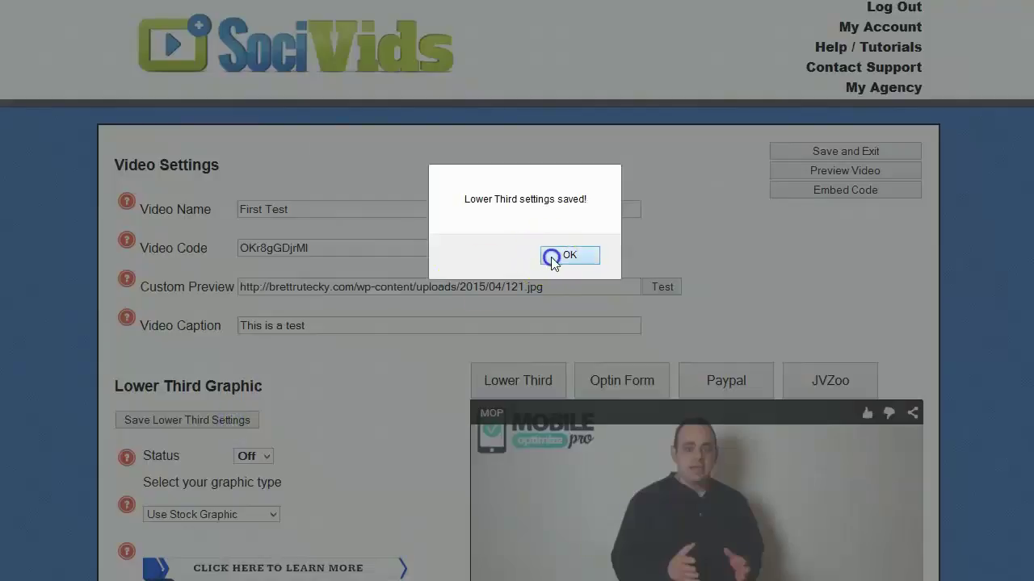
pyautogui.click(646, 378)
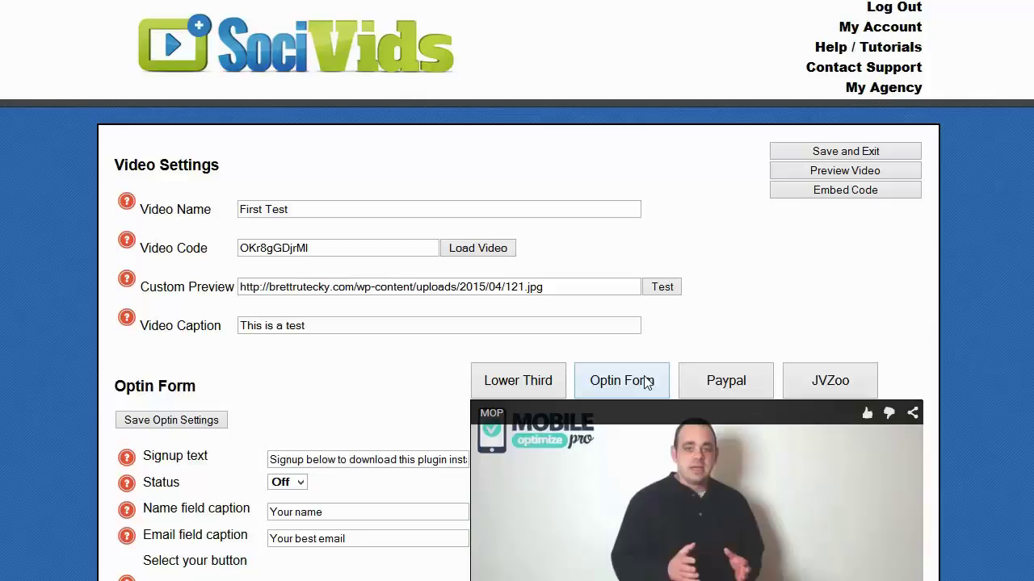
# Turn the optin form On and pick the blue 'Enter Now' signup graphic
pyautogui.scroll(-1, 531, 265)
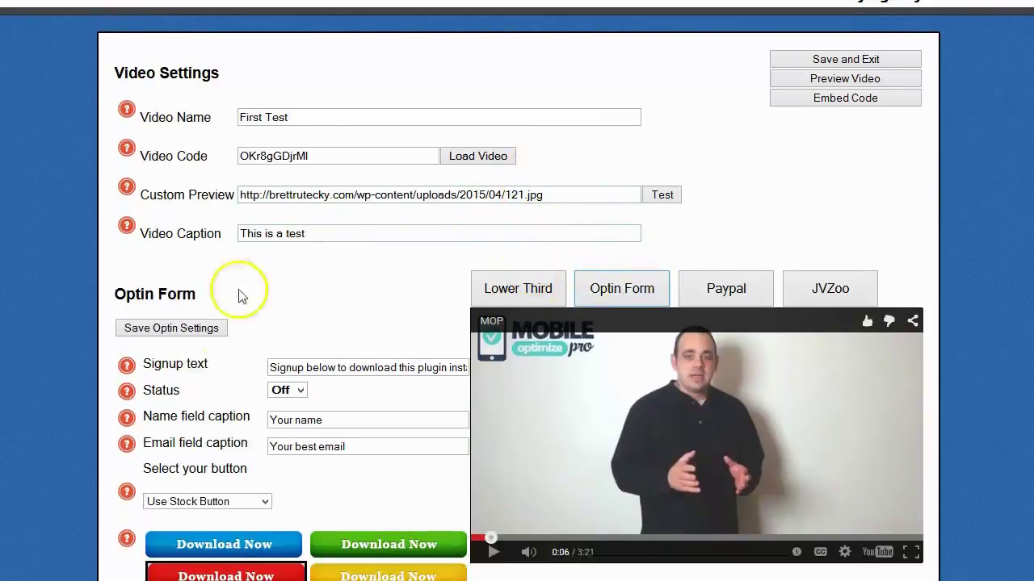
pyautogui.click(298, 391)
pyautogui.click(297, 422)
pyautogui.scroll(-2, 437, 339)
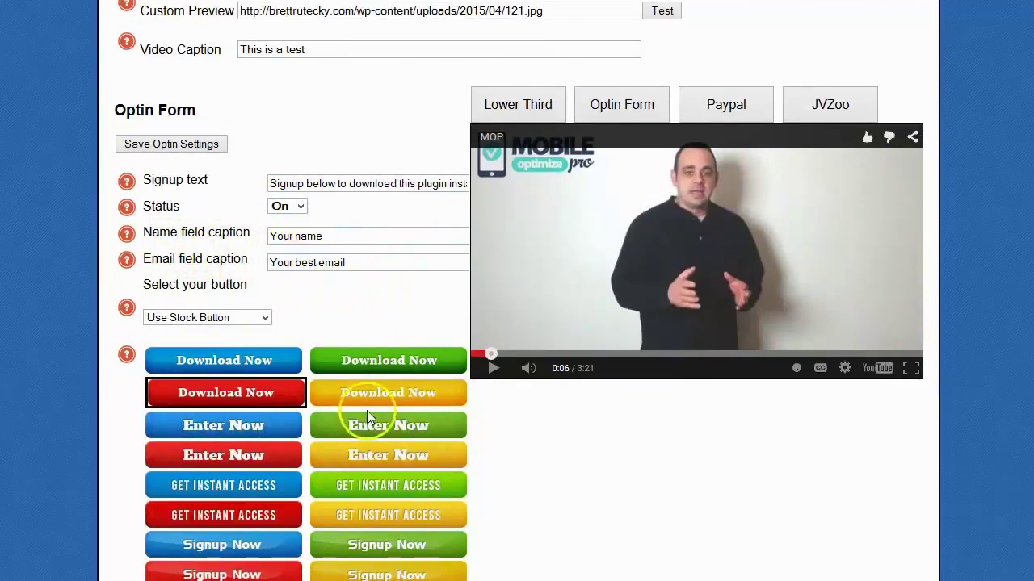
pyautogui.scroll(-1, 368, 413)
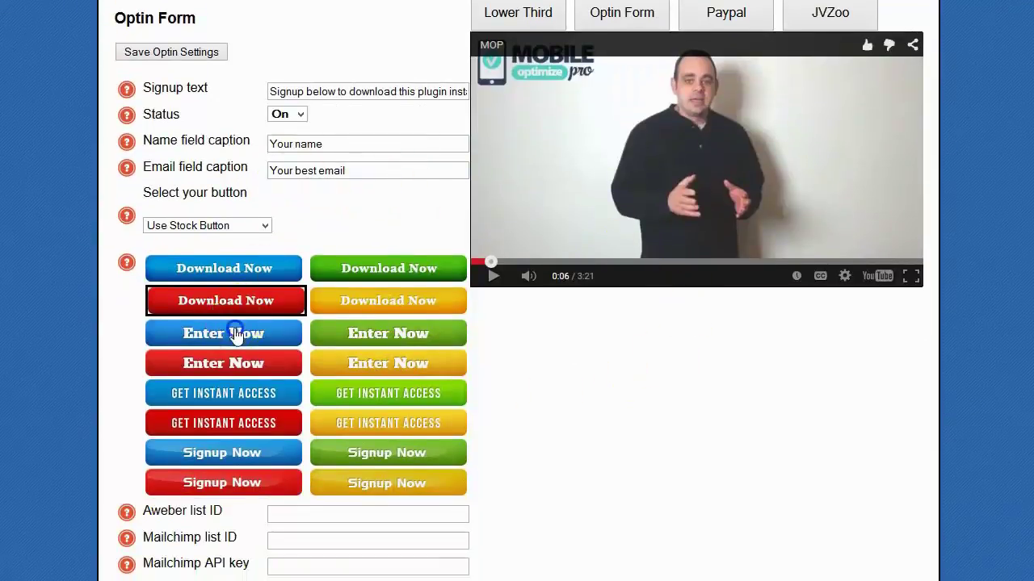
pyautogui.click(234, 333)
# Fill in the Aweber list ID, the optin redirect URL and a 0:1 start time
pyautogui.scroll(-1, 283, 428)
pyautogui.scroll(-1, 285, 436)
pyautogui.click(296, 329)
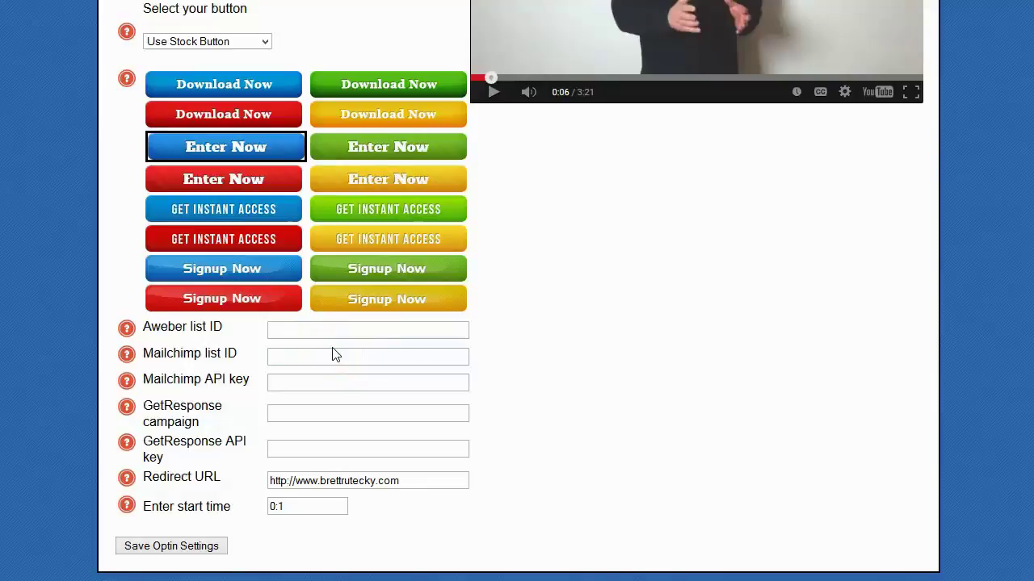
pyautogui.scroll(-1, 388, 380)
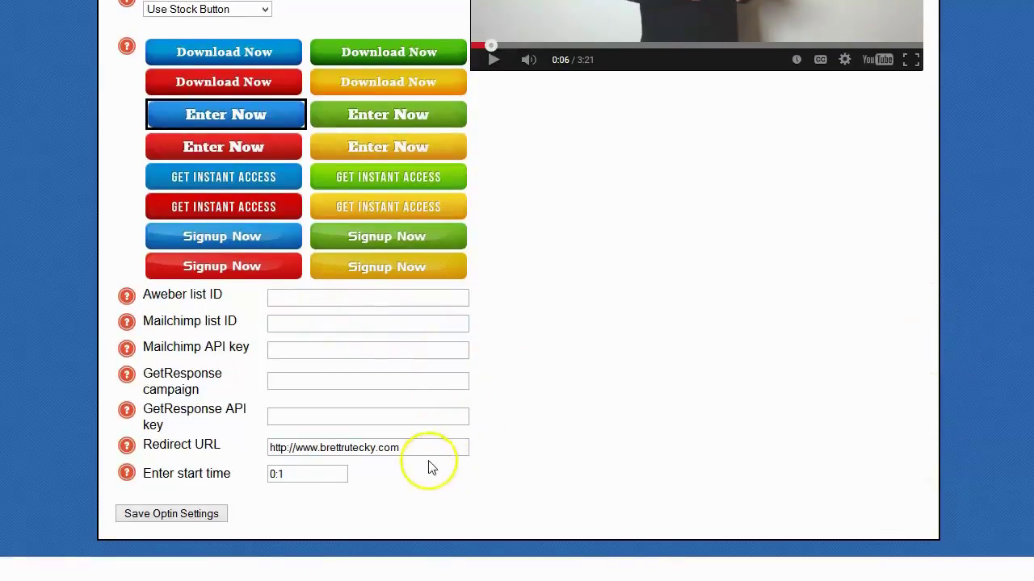
pyautogui.click(420, 447)
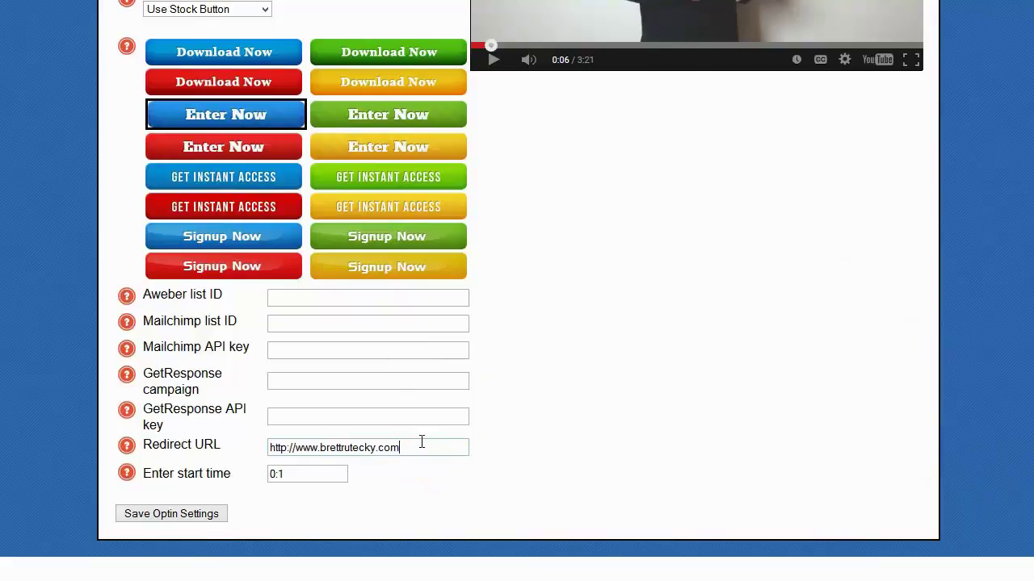
pyautogui.click(295, 477)
pyautogui.scroll(3, 554, 438)
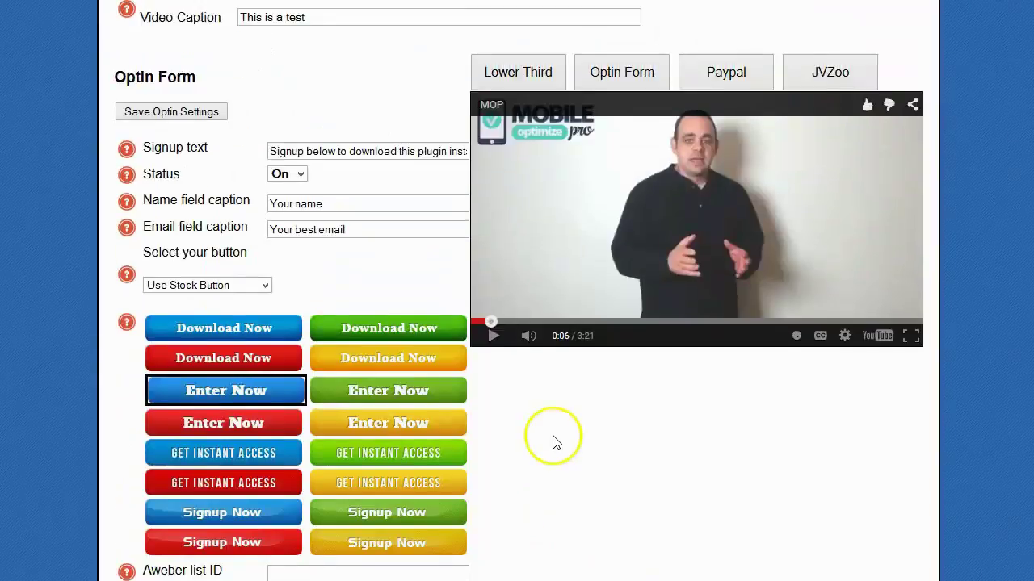
pyautogui.scroll(-2, 554, 441)
pyautogui.scroll(-2, 894, 261)
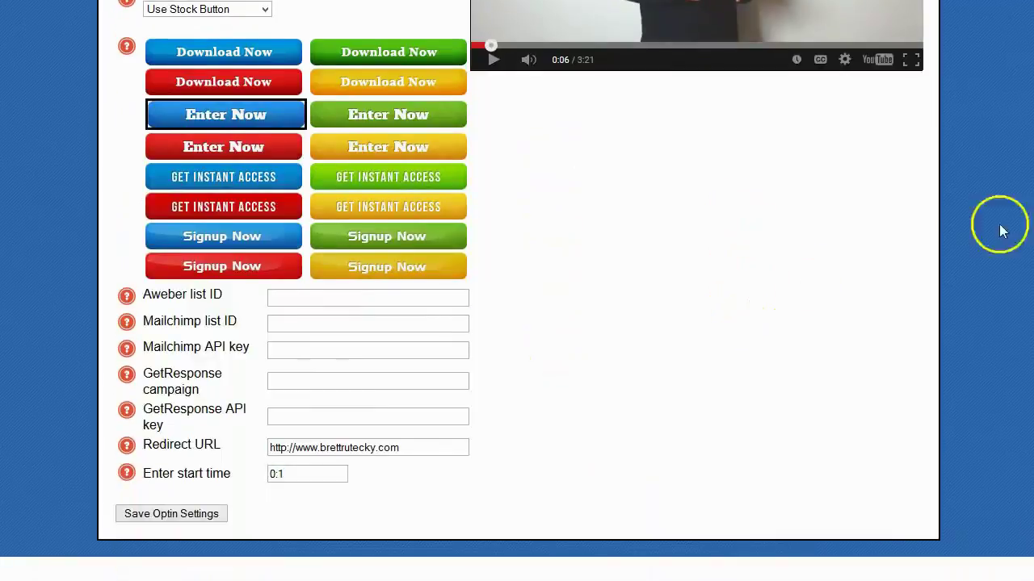
# Save the optin settings and preview the video with its signup form and 'Enter Now' button
pyautogui.click(199, 516)
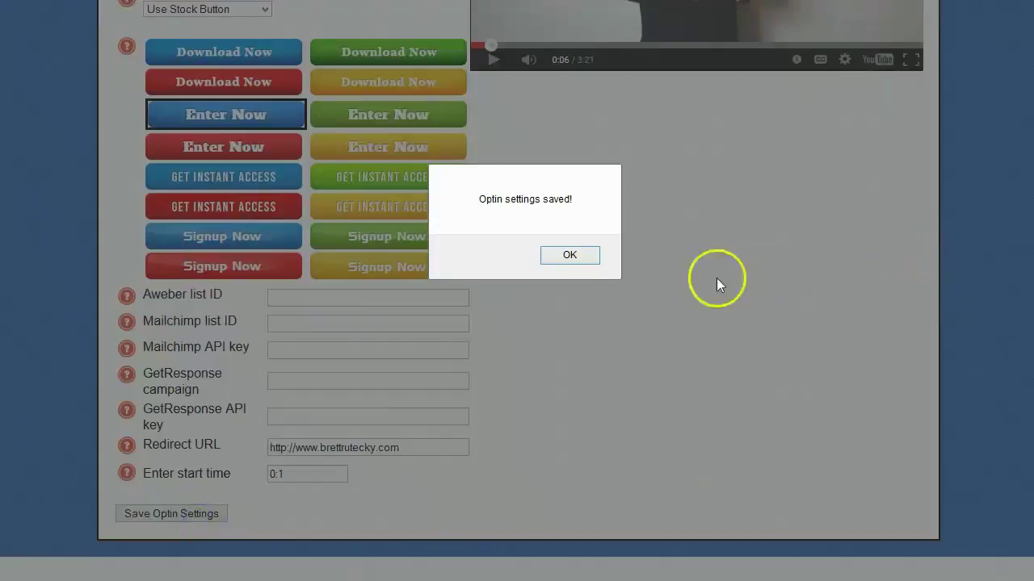
pyautogui.click(591, 256)
pyautogui.scroll(5, 681, 383)
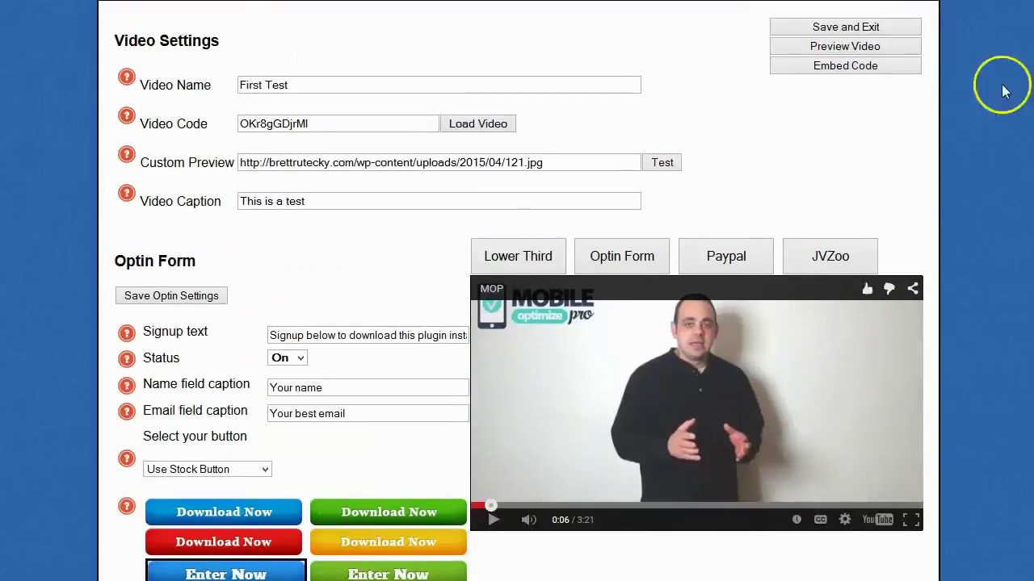
pyautogui.click(864, 46)
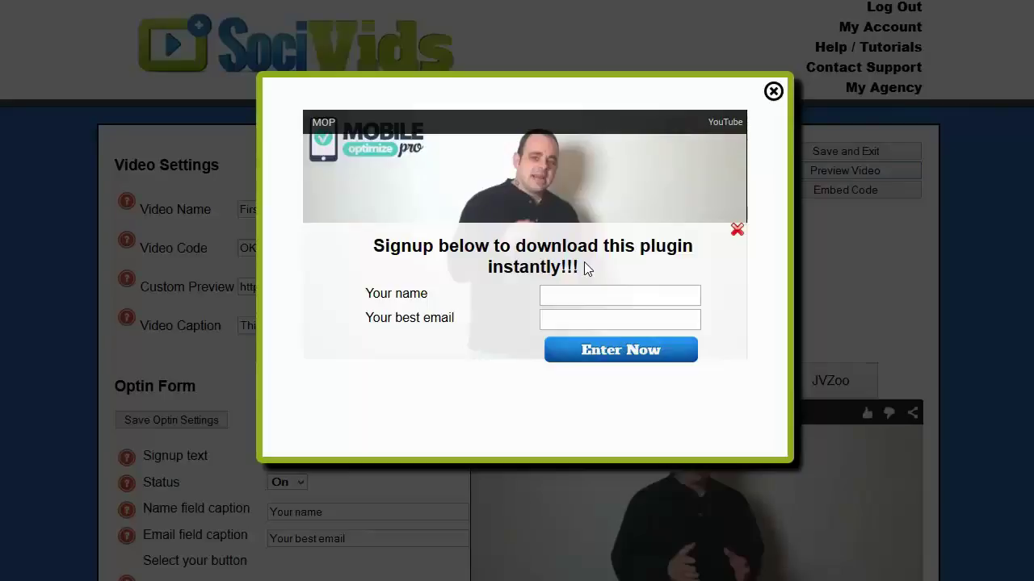
# Close the preview, set the optin form Off and save, then go to the PayPal settings
pyautogui.click(772, 91)
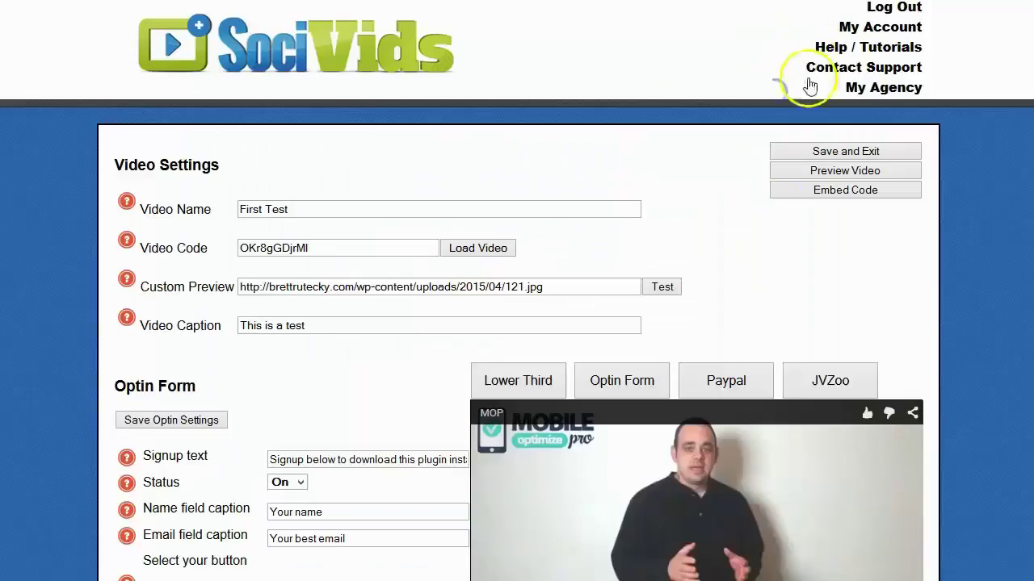
pyautogui.click(289, 483)
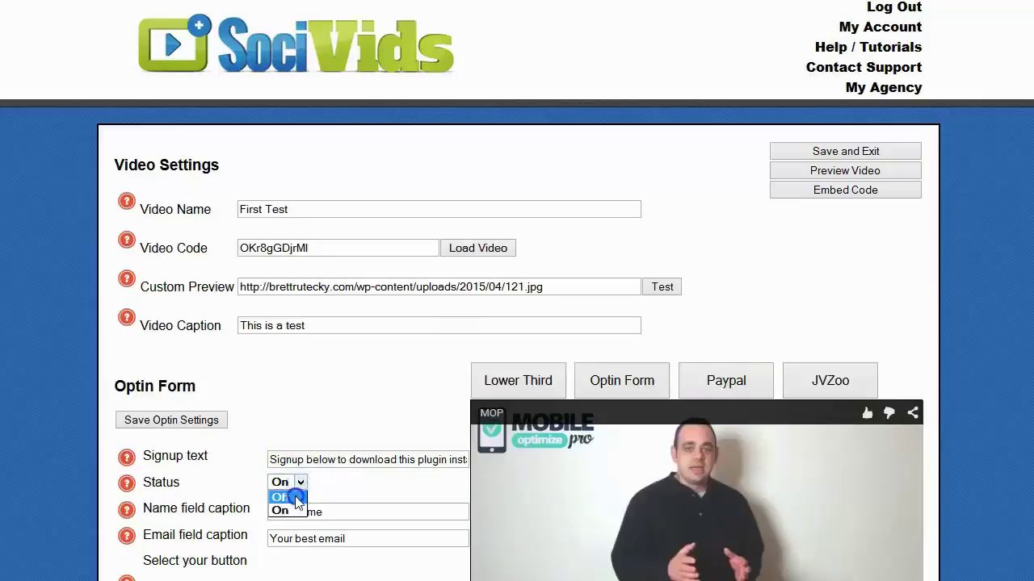
pyautogui.click(296, 497)
pyautogui.click(207, 418)
pyautogui.click(726, 381)
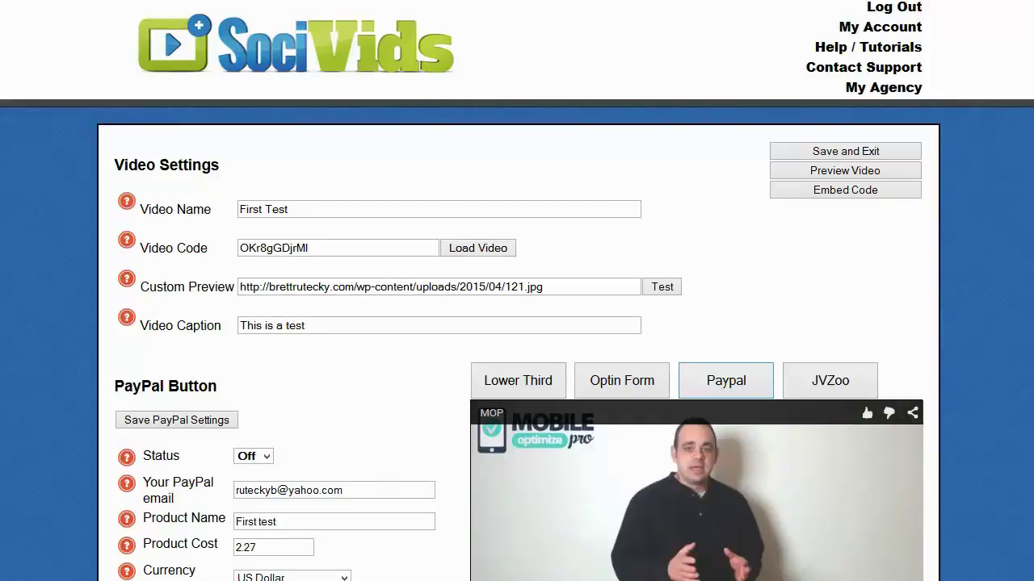
# Switch the PayPal button status to On
pyautogui.scroll(-2, 234, 275)
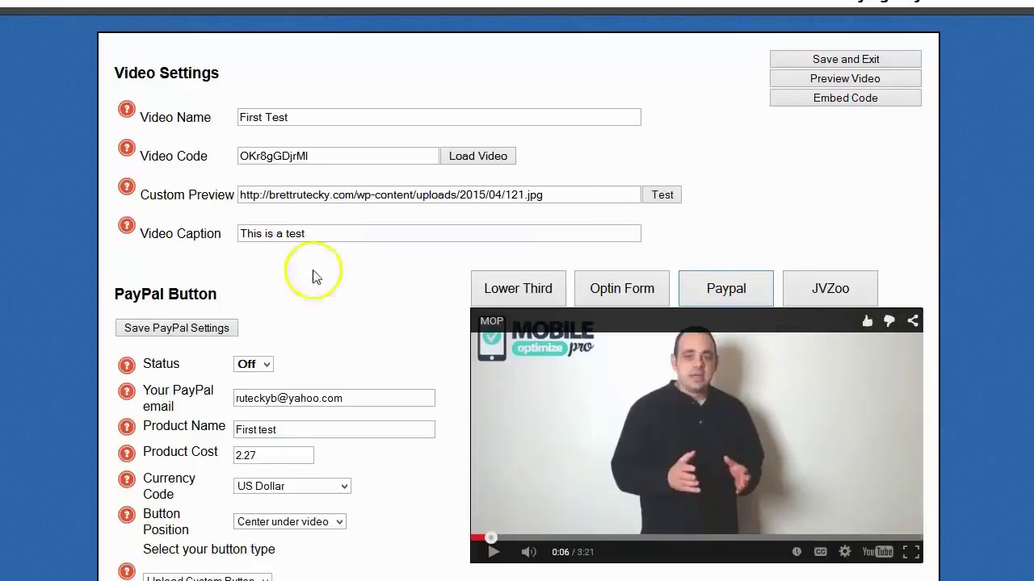
pyautogui.click(253, 365)
pyautogui.click(250, 390)
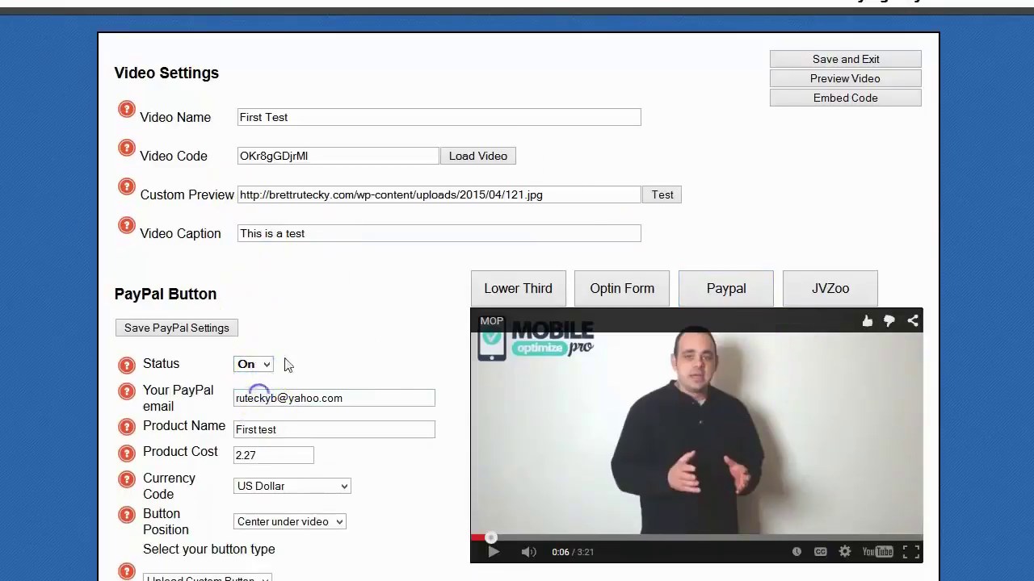
pyautogui.scroll(-3, 305, 333)
pyautogui.scroll(-1, 305, 334)
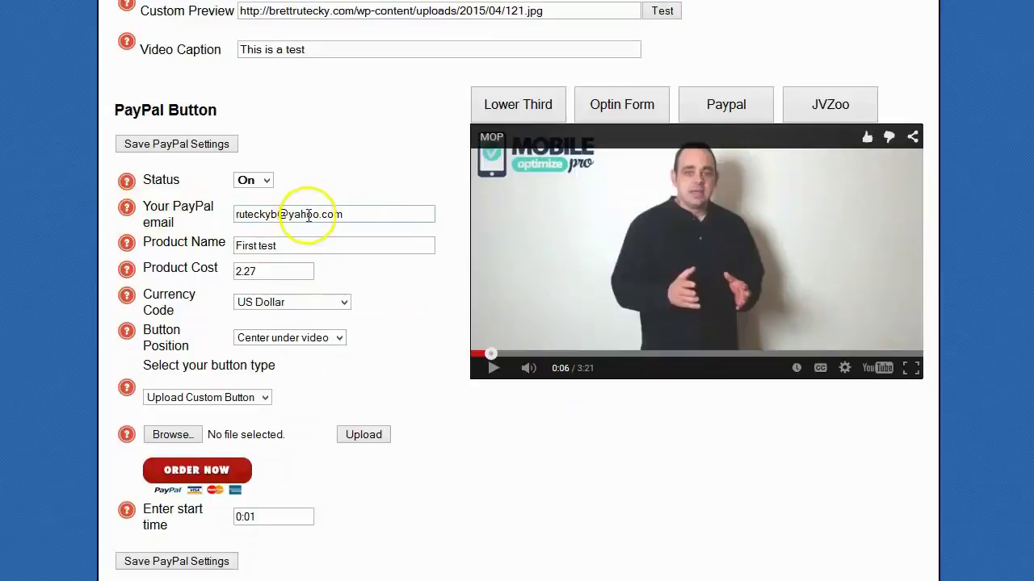
# Confirm product 'First test' at 2.27 in US Dollar, with the button centred under the video
pyautogui.click(316, 249)
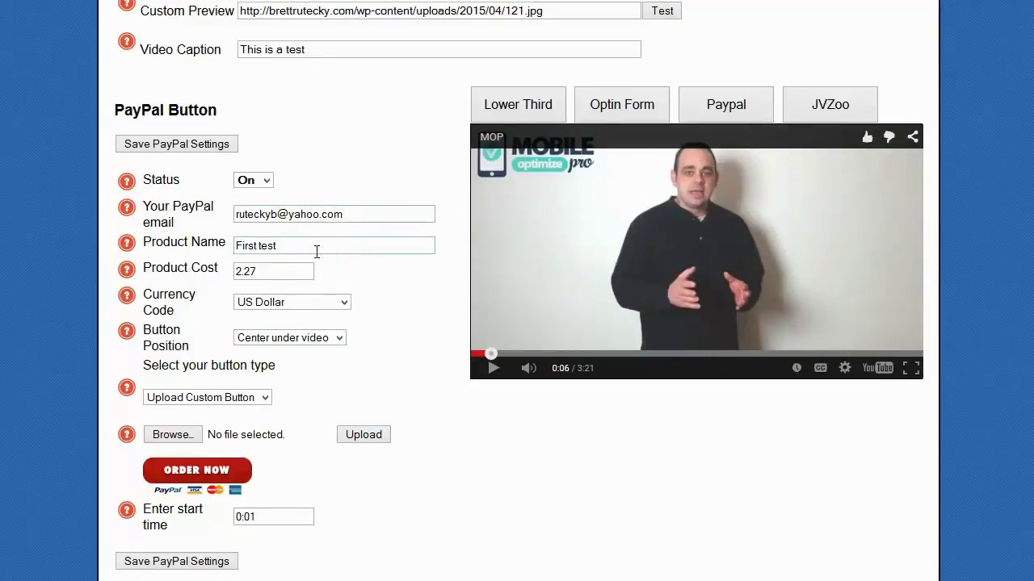
pyautogui.click(289, 275)
pyautogui.click(311, 301)
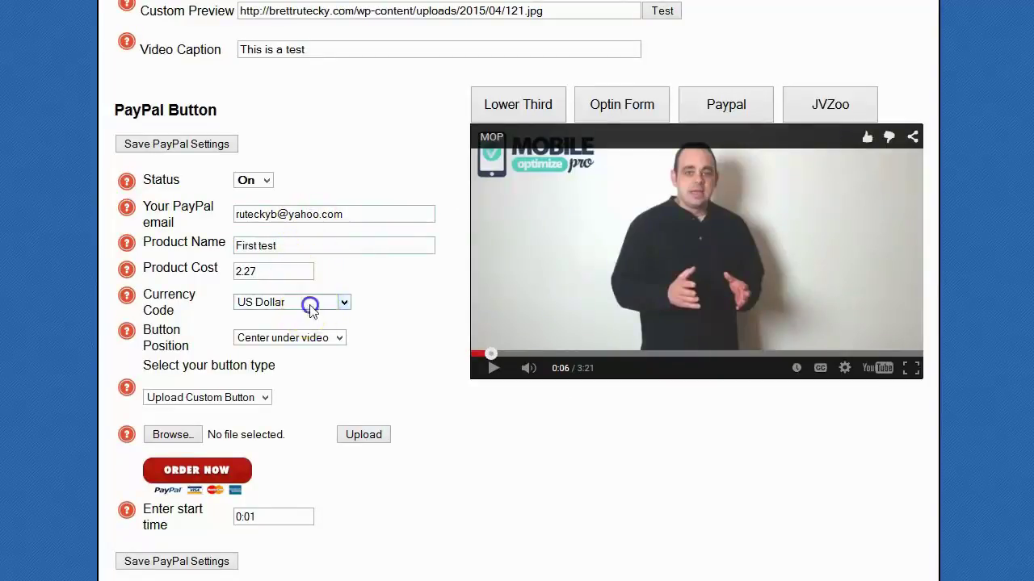
pyautogui.click(376, 288)
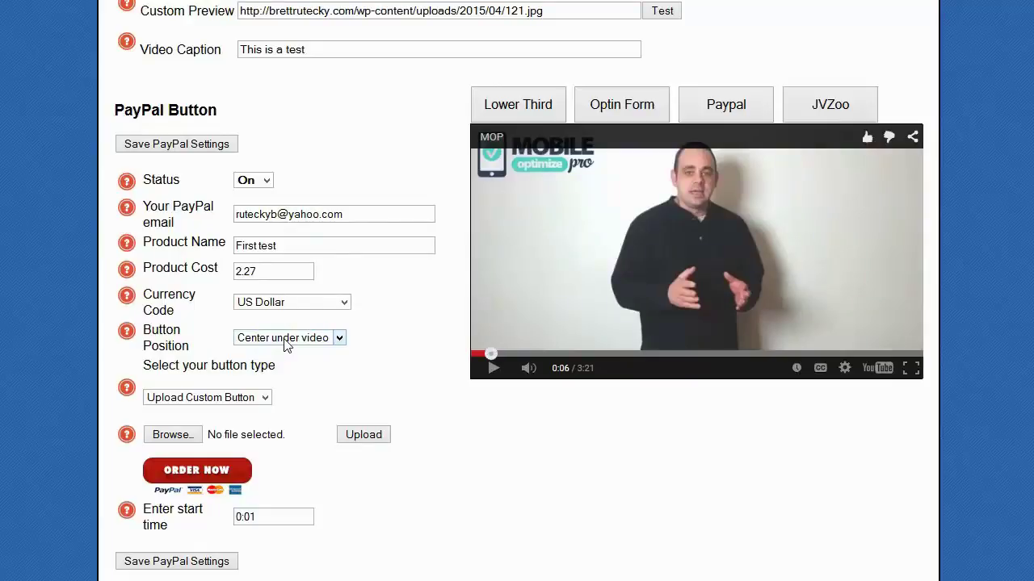
pyautogui.click(337, 337)
pyautogui.click(542, 151)
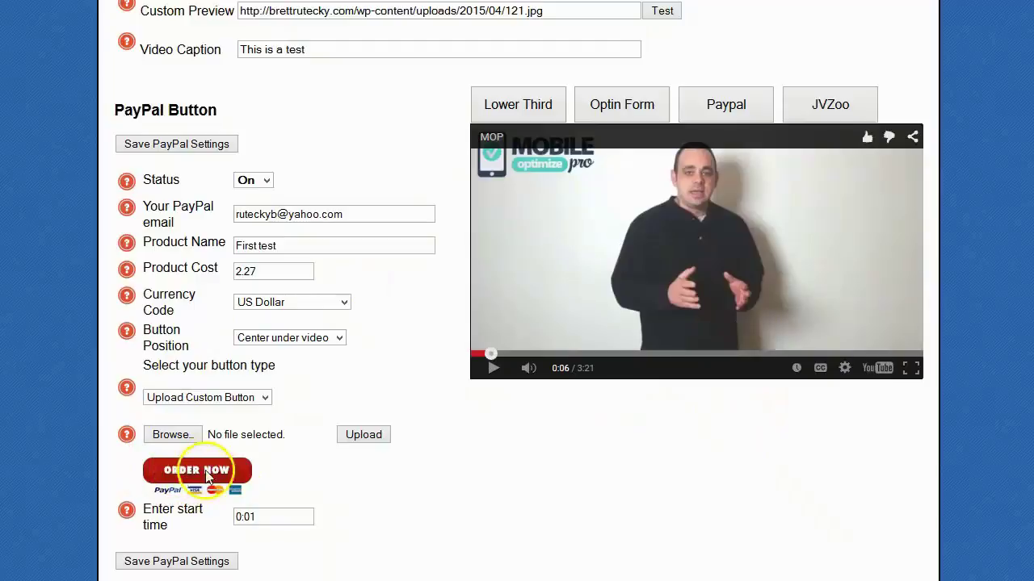
# Use the stock 'Buy Now with PayPal' button with a 0:01 start, and save the PayPal settings
pyautogui.click(266, 397)
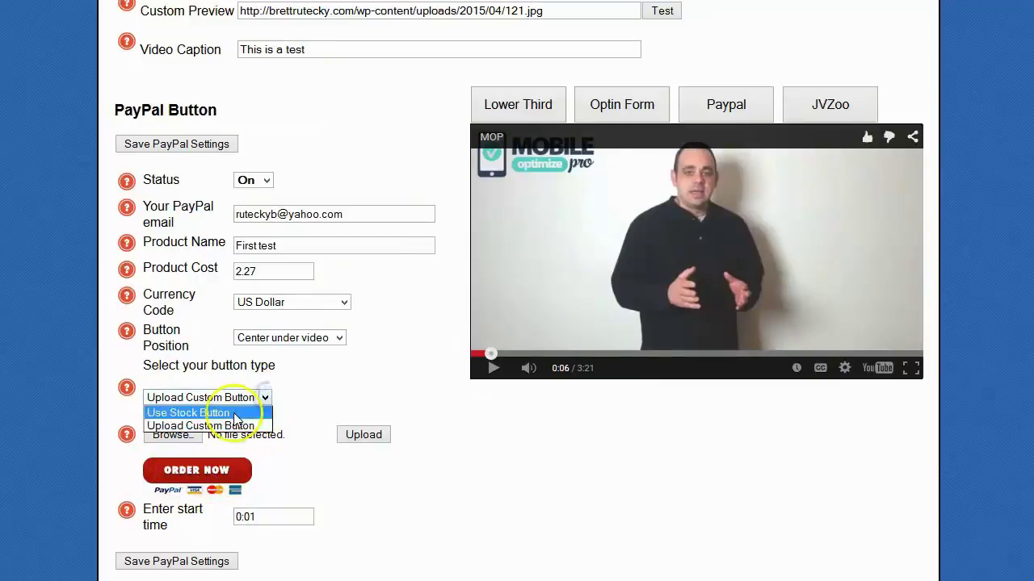
pyautogui.click(232, 414)
pyautogui.scroll(-2, 242, 404)
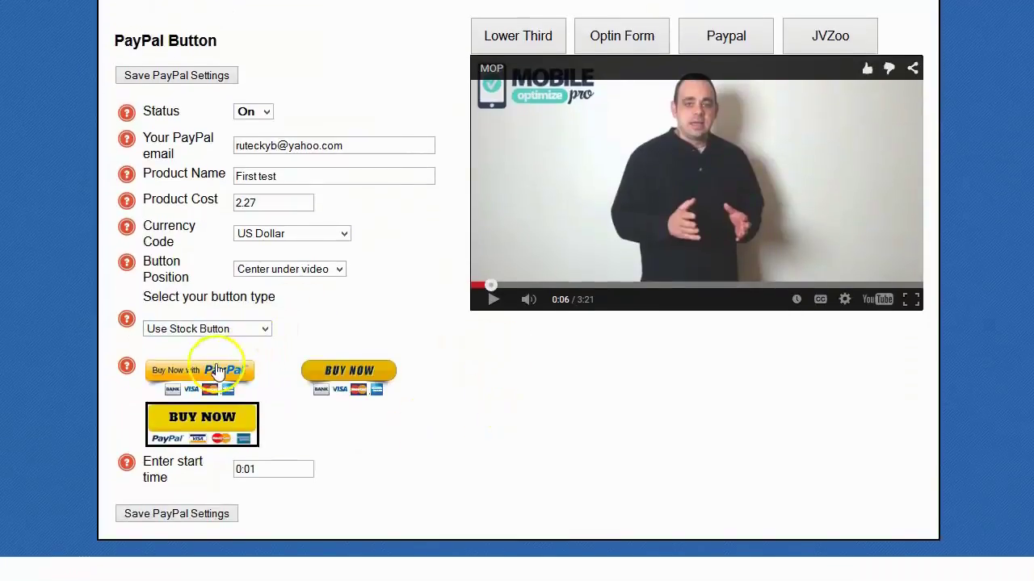
pyautogui.click(217, 370)
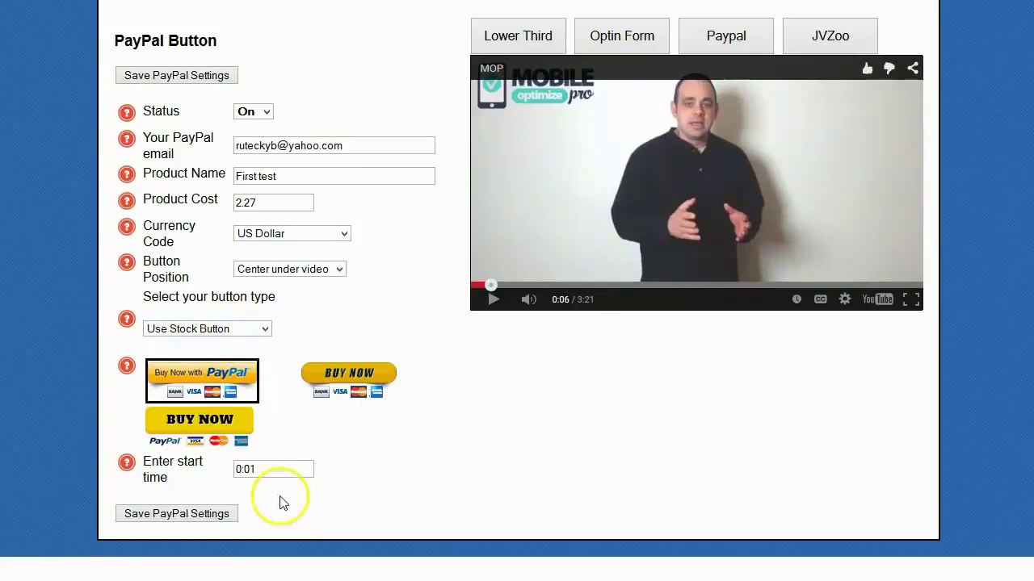
pyautogui.click(287, 472)
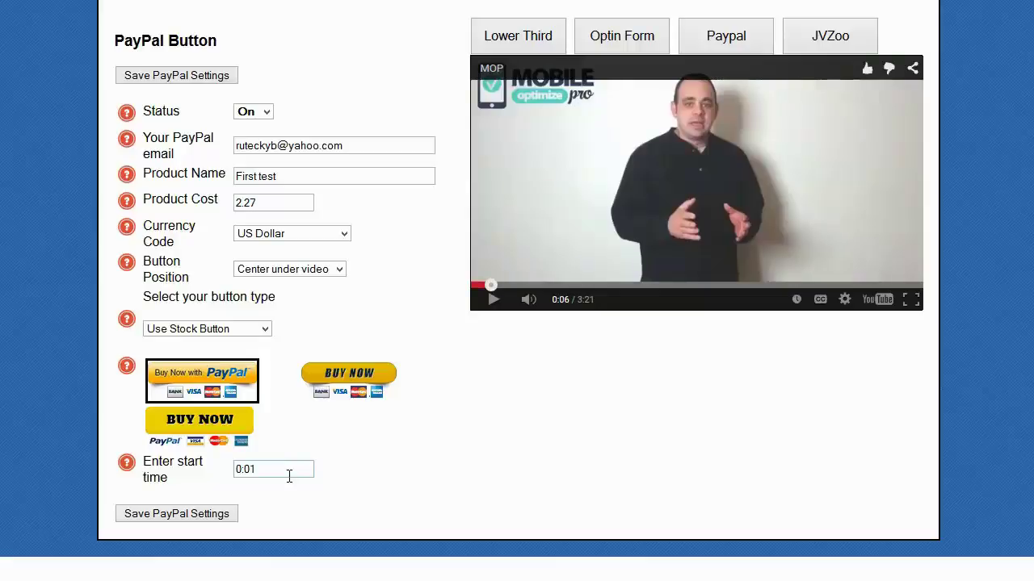
pyautogui.click(206, 515)
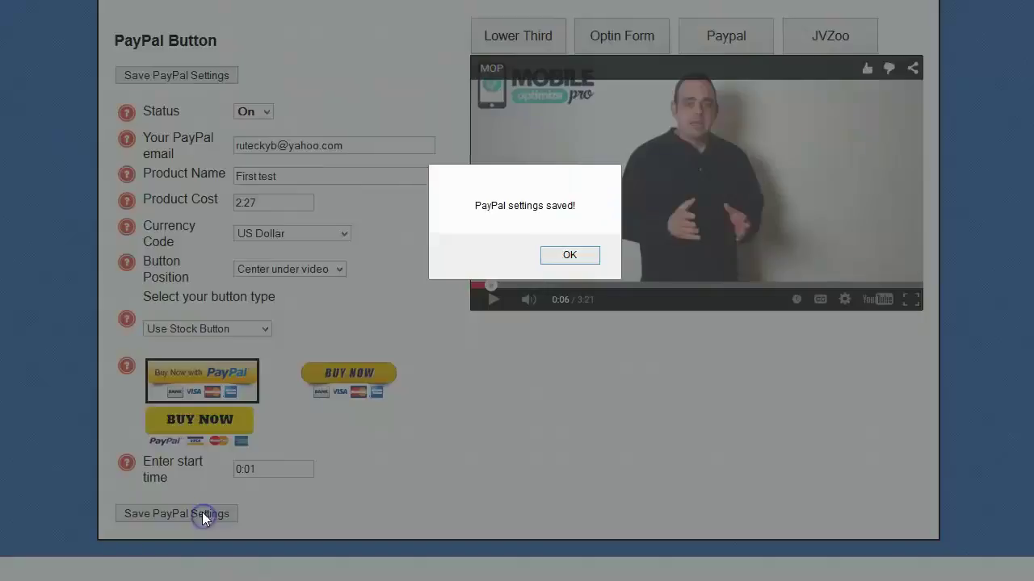
pyautogui.click(573, 257)
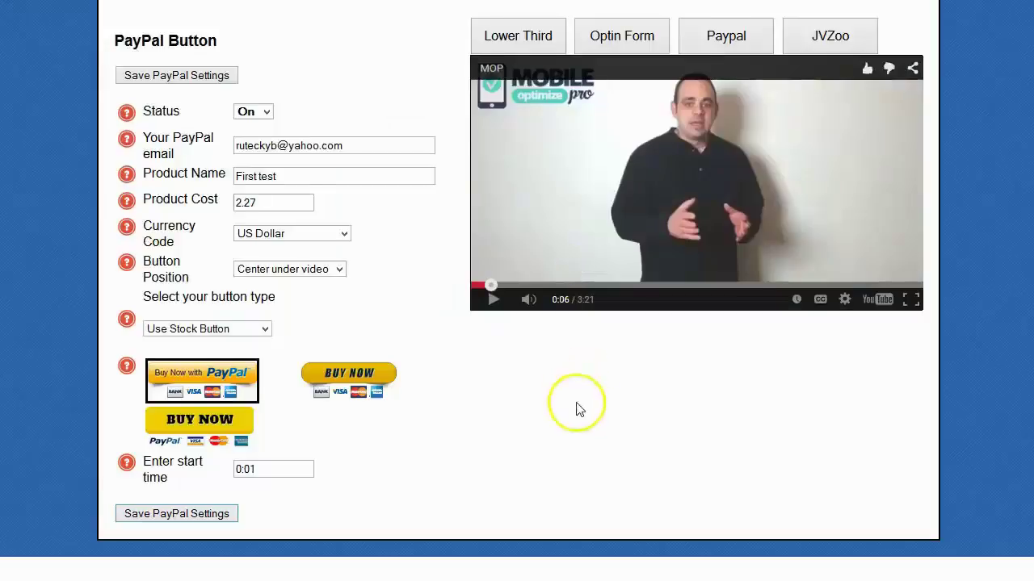
pyautogui.scroll(5, 576, 408)
# Preview the video showing the 'Buy Now with PayPal' button centred beneath it
pyautogui.click(869, 170)
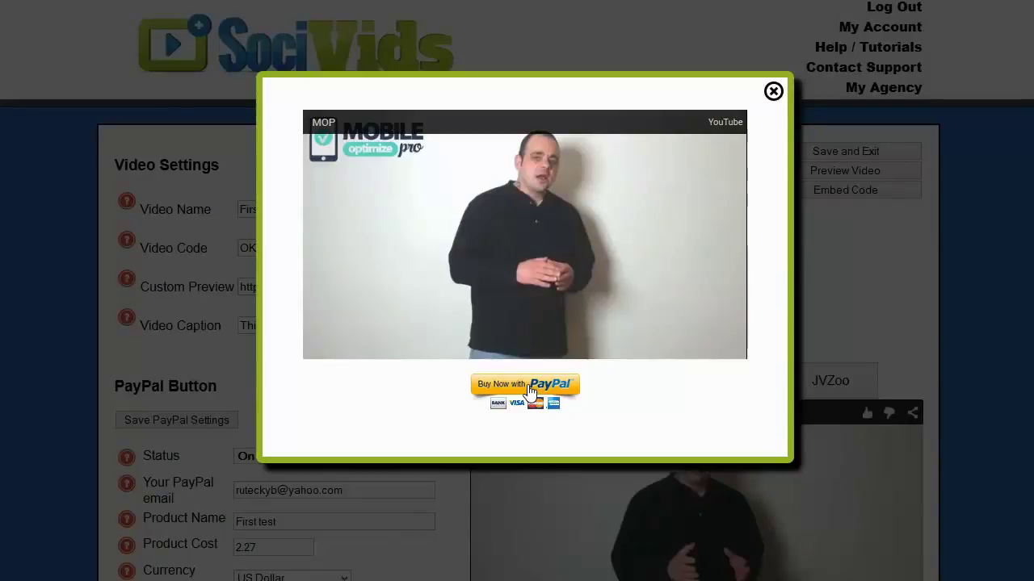
pyautogui.click(616, 381)
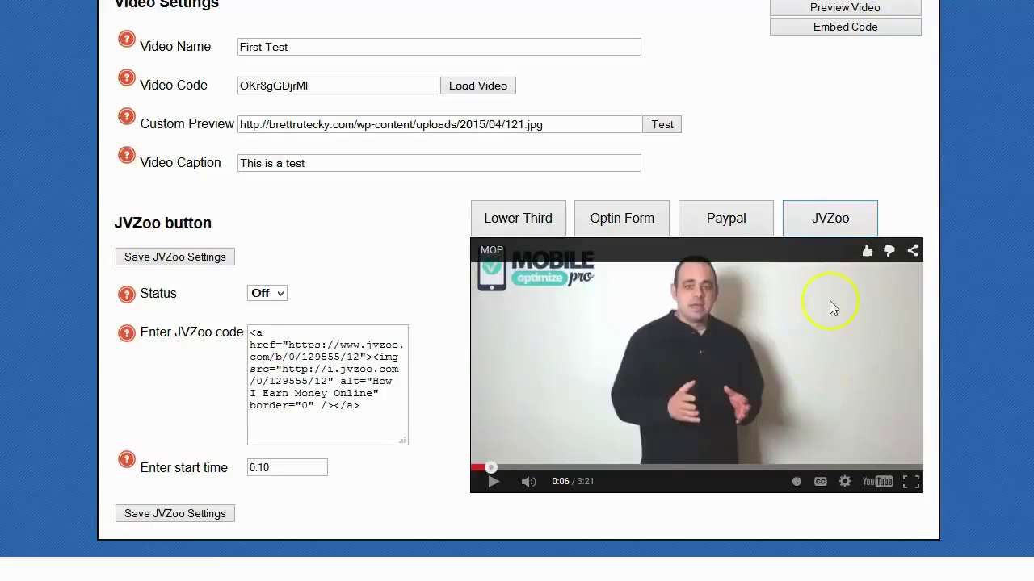
# Turn the JVZoo button On with start 0:1, save, and preview its 'Only $67.00! BUY NOW' box
pyautogui.click(282, 295)
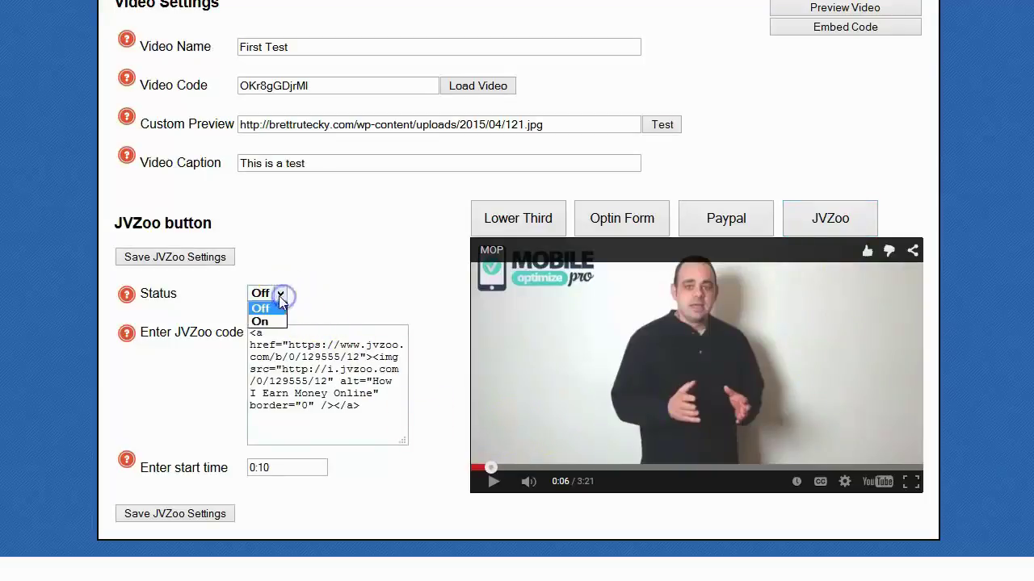
pyautogui.click(274, 319)
pyautogui.press('BackSpace')
pyautogui.click(166, 515)
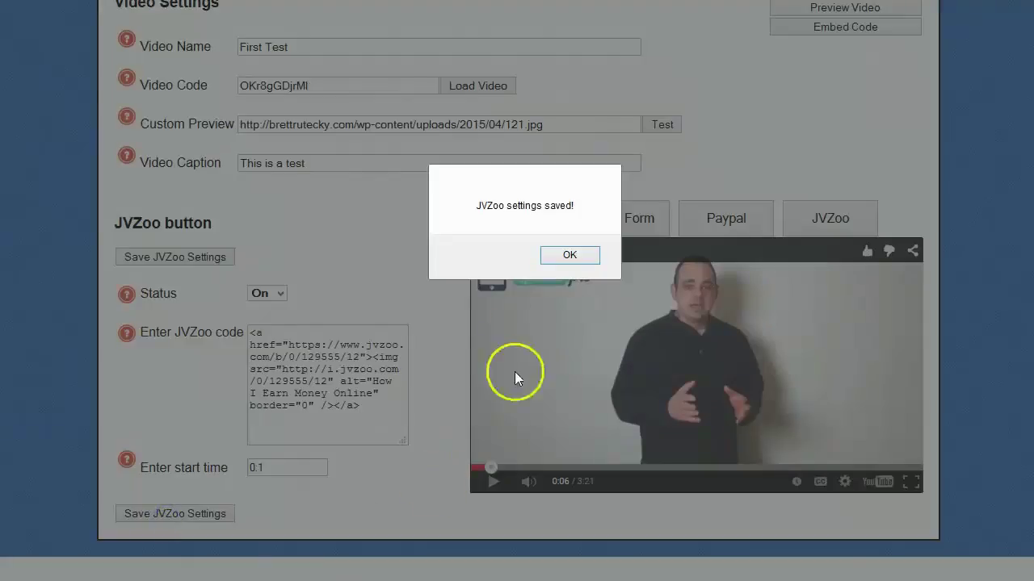
pyautogui.click(567, 255)
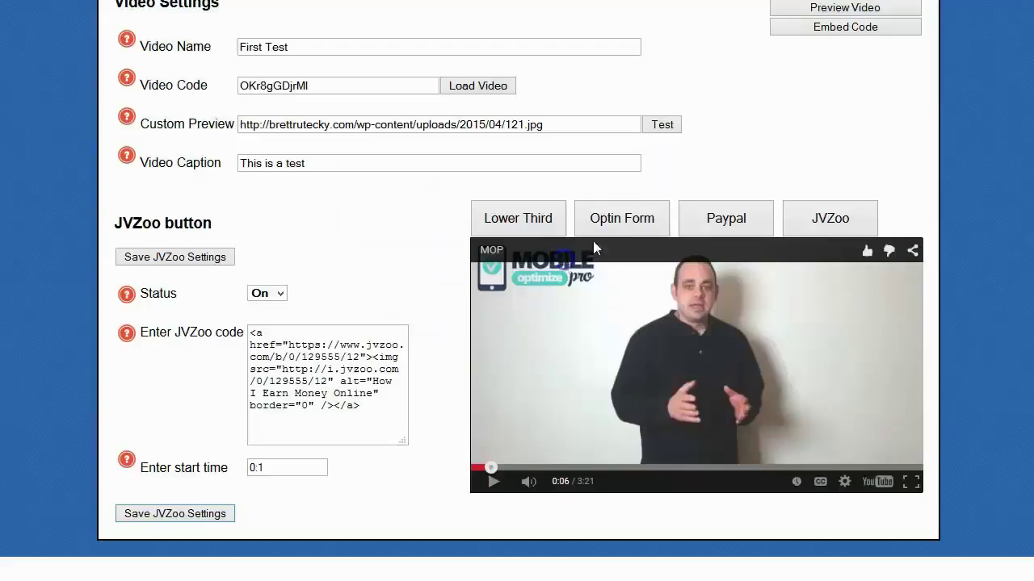
pyautogui.scroll(2, 727, 150)
pyautogui.click(797, 101)
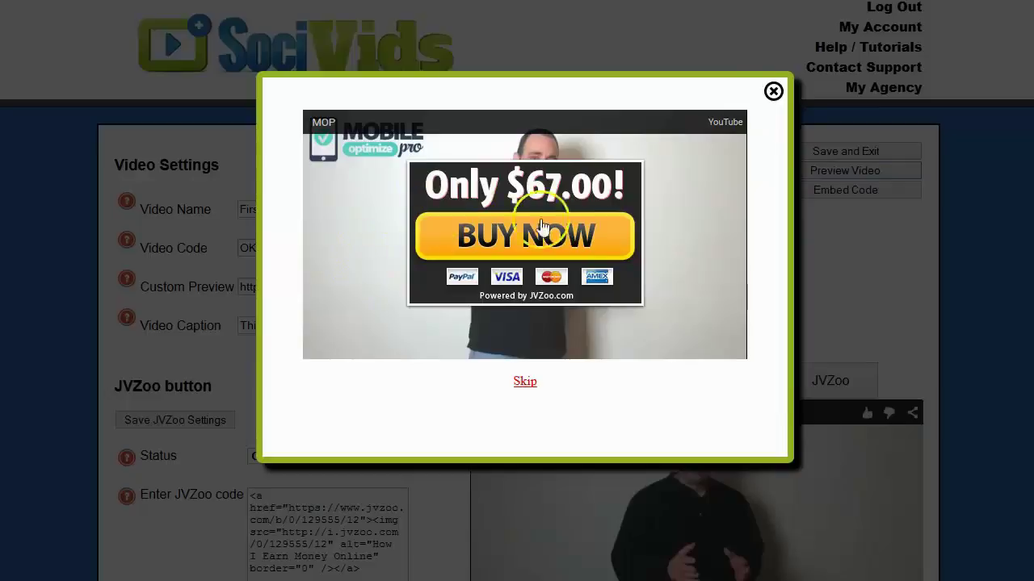
pyautogui.click(527, 246)
pyautogui.click(773, 91)
pyautogui.scroll(-2, 410, 293)
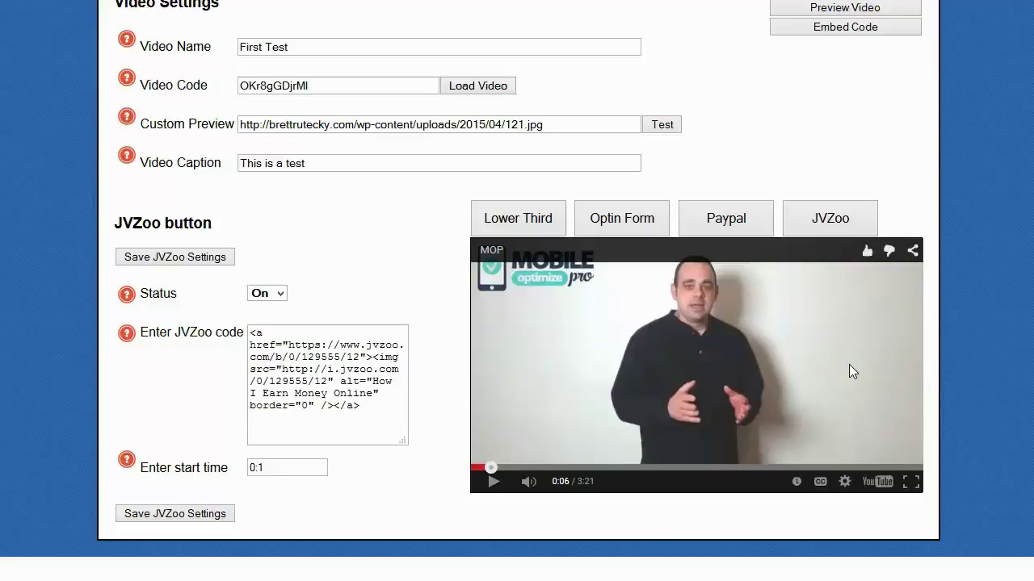
# Review the PayPal button settings, then return to the Lower Third Graphic settings (Off, Use Stock Graphic)
pyautogui.click(273, 467)
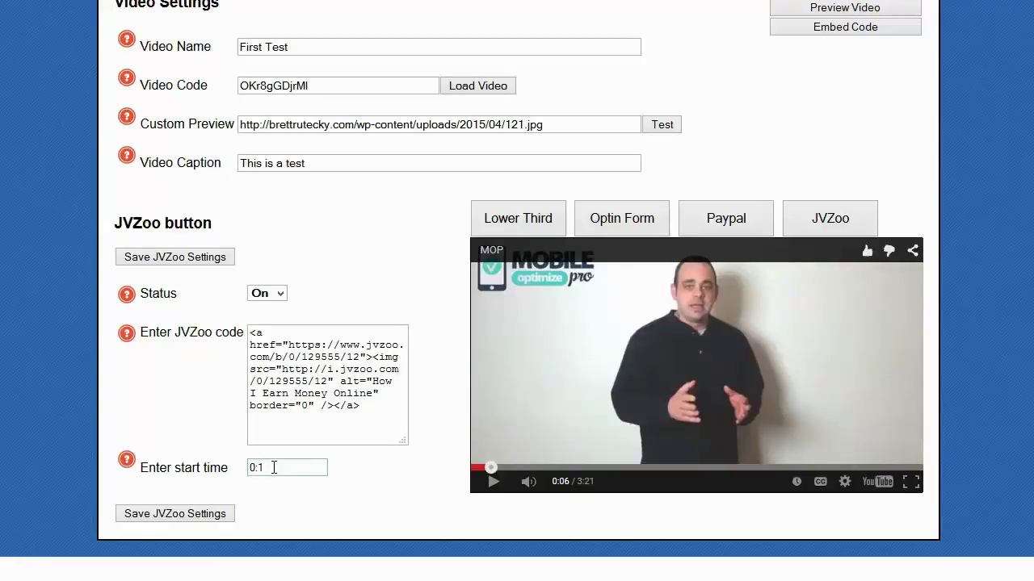
pyautogui.click(737, 215)
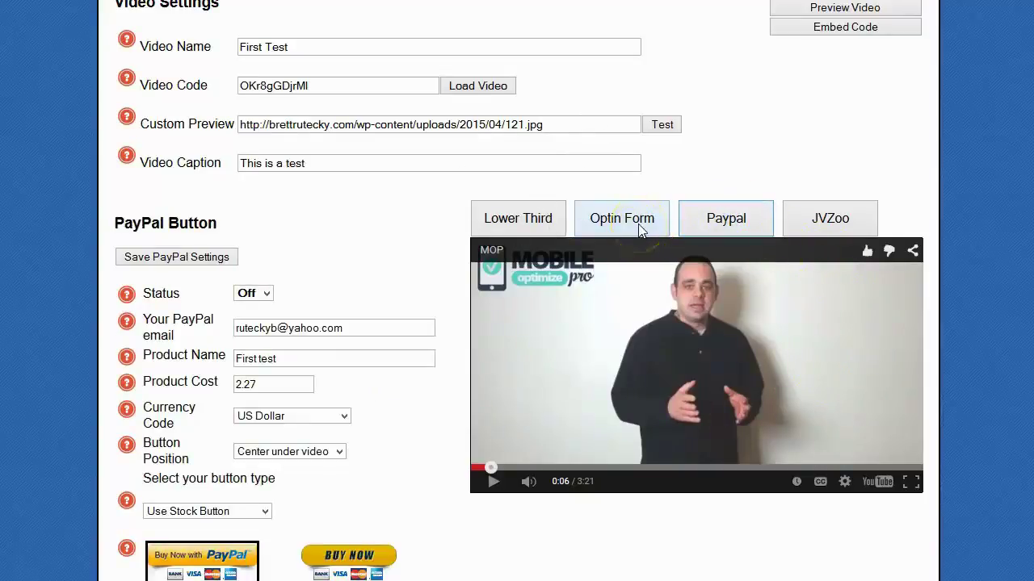
pyautogui.click(543, 220)
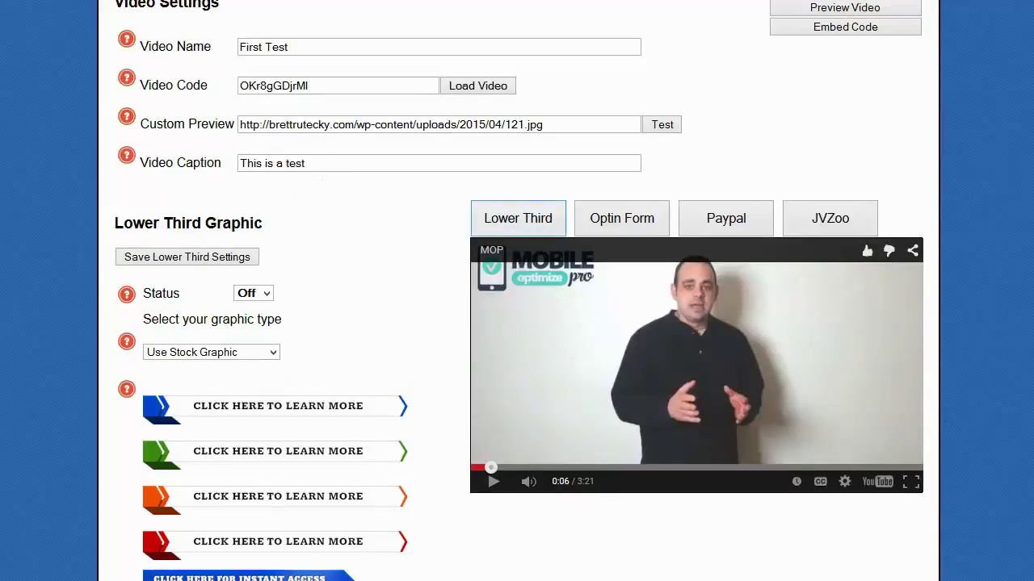
pyautogui.click(565, 233)
pyautogui.scroll(1, 503, 554)
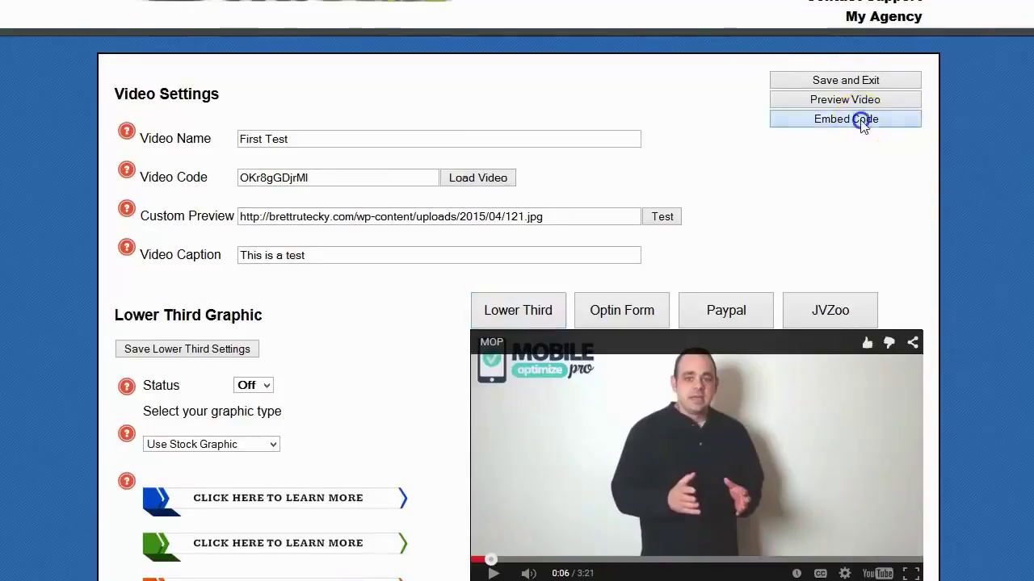
pyautogui.click(862, 120)
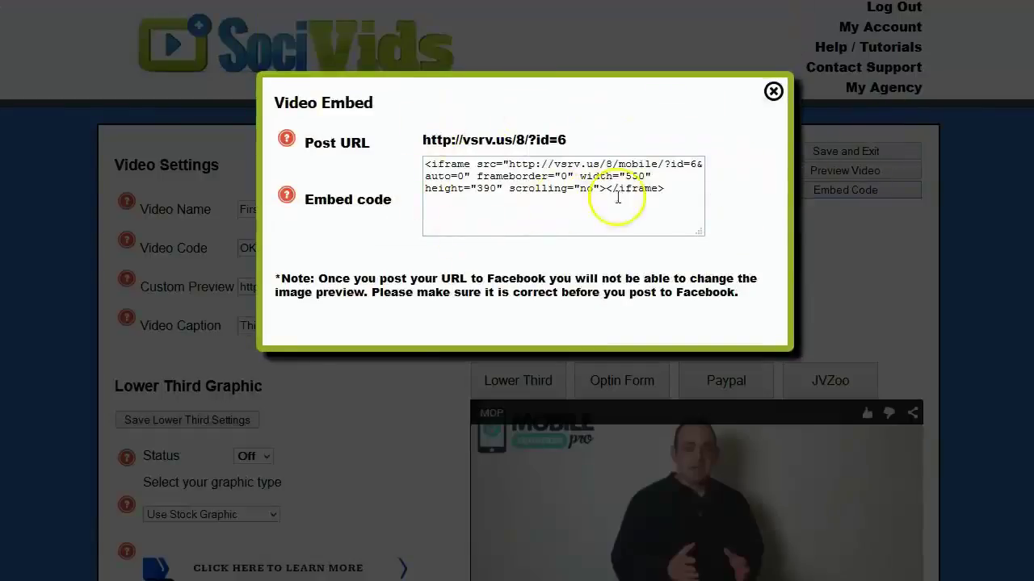
pyautogui.moveTo(664, 188); pyautogui.dragTo(420, 166)
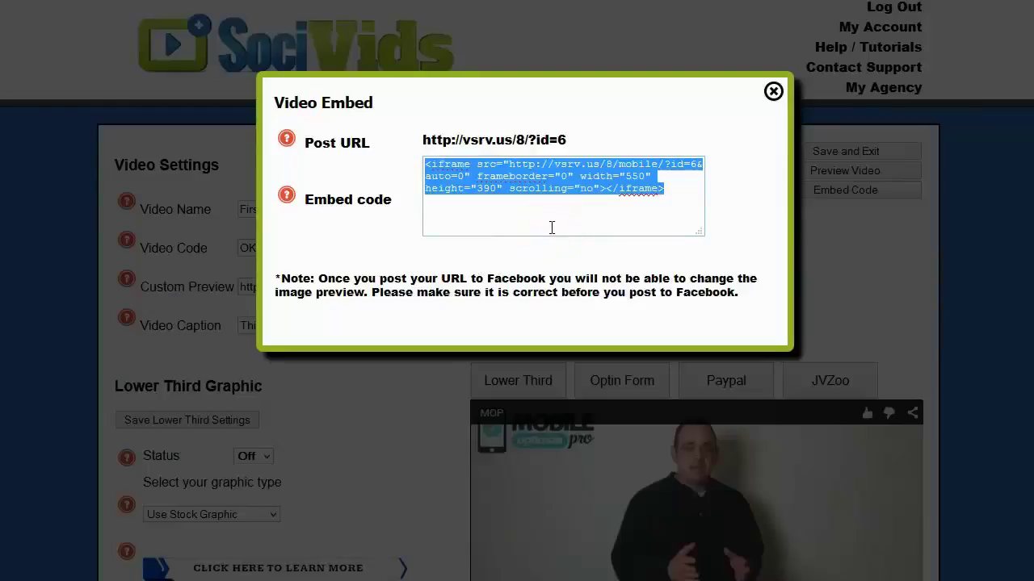
pyautogui.moveTo(580, 137); pyautogui.dragTo(422, 141)
pyautogui.hotkey('ctrl', 'c')
pyautogui.rightClick(453, 140)
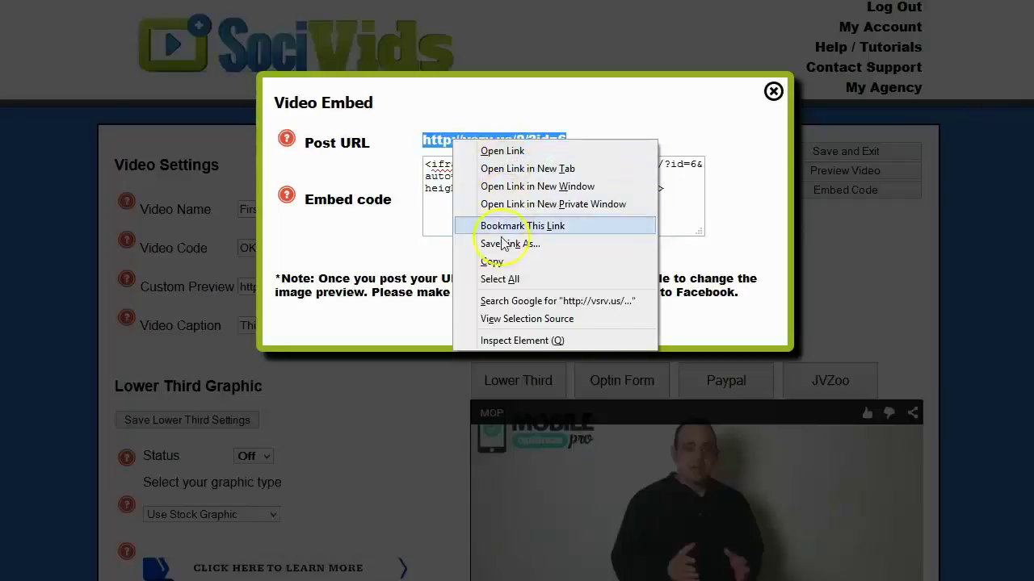
pyautogui.click(492, 261)
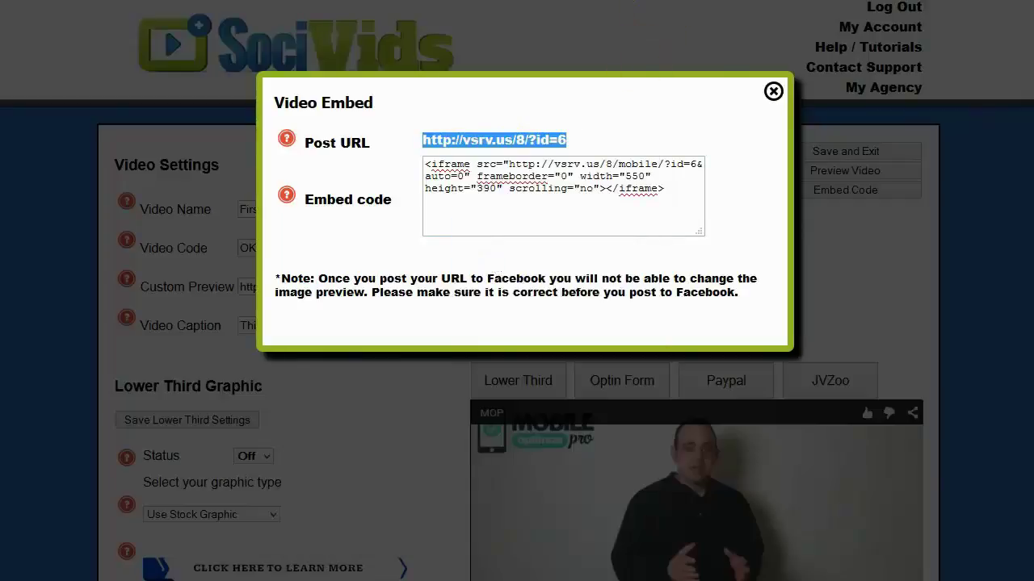
pyautogui.hotkey('ctrl', 't')
# Load the Facebook news feed at facebook.com
pyautogui.write('facebook')
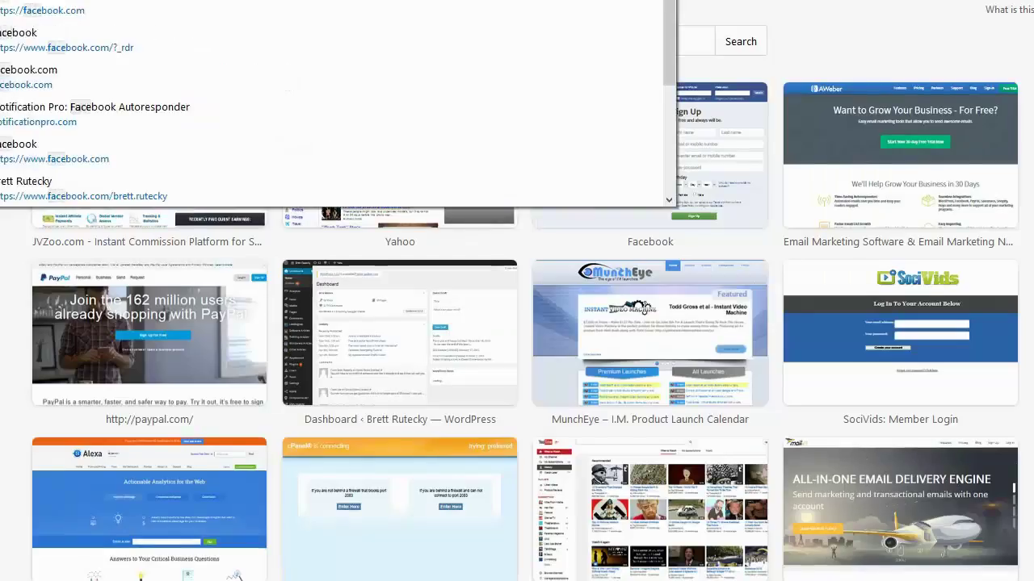
pyautogui.press('Escape')
pyautogui.press('Return')
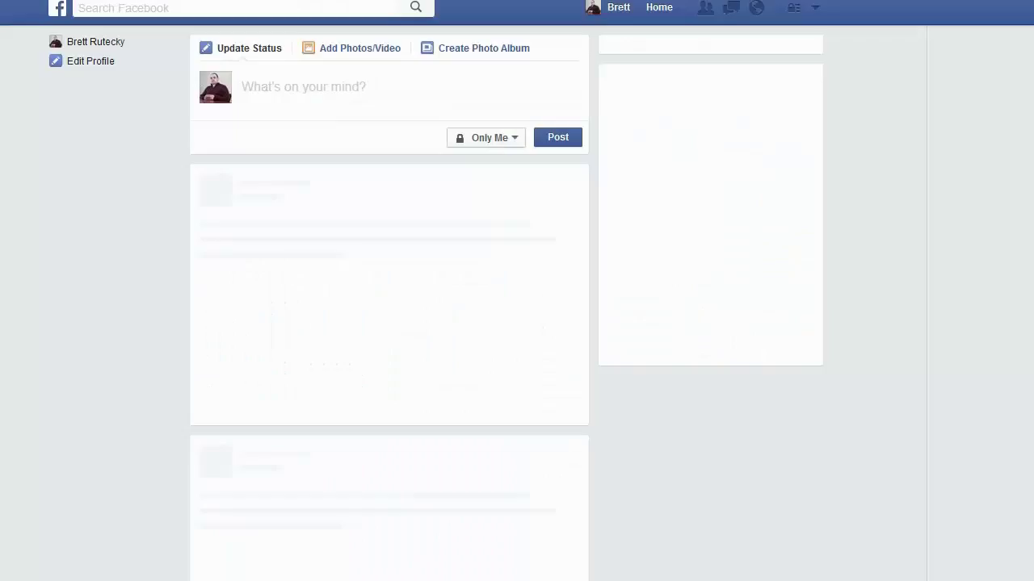
# Post the pasted vsrv.us URL as an Only Me status update and play its video preview
pyautogui.rightClick(346, 88)
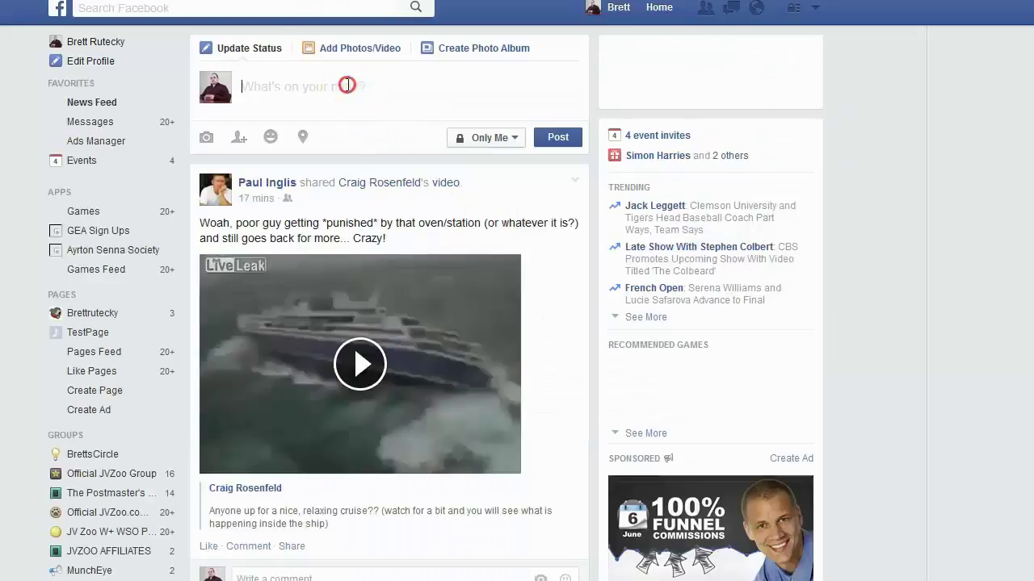
pyautogui.click(391, 155)
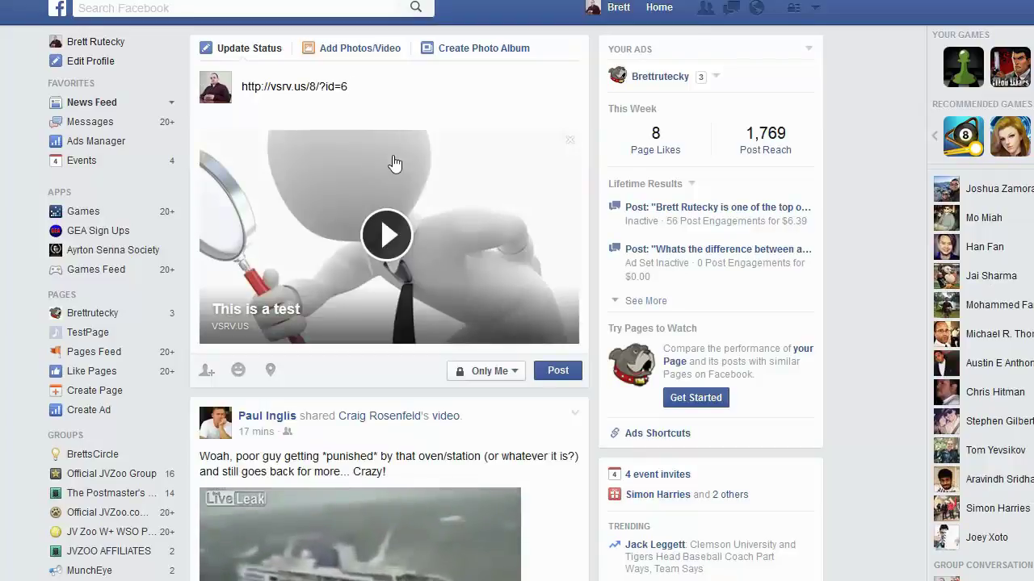
pyautogui.press('BackSpace')
pyautogui.press('BackSpace')
pyautogui.press('BackSpace')
pyautogui.press('BackSpace')
pyautogui.press('BackSpace')
pyautogui.press('BackSpace')
pyautogui.press('BackSpace')
pyautogui.press('BackSpace')
pyautogui.press('BackSpace')
pyautogui.press('BackSpace')
pyautogui.press('BackSpace')
pyautogui.press('BackSpace')
pyautogui.press('BackSpace')
pyautogui.press('BackSpace')
pyautogui.press('BackSpace')
pyautogui.press('BackSpace')
pyautogui.press('BackSpace')
pyautogui.press('BackSpace')
pyautogui.press('BackSpace')
pyautogui.press('BackSpace')
pyautogui.press('BackSpace')
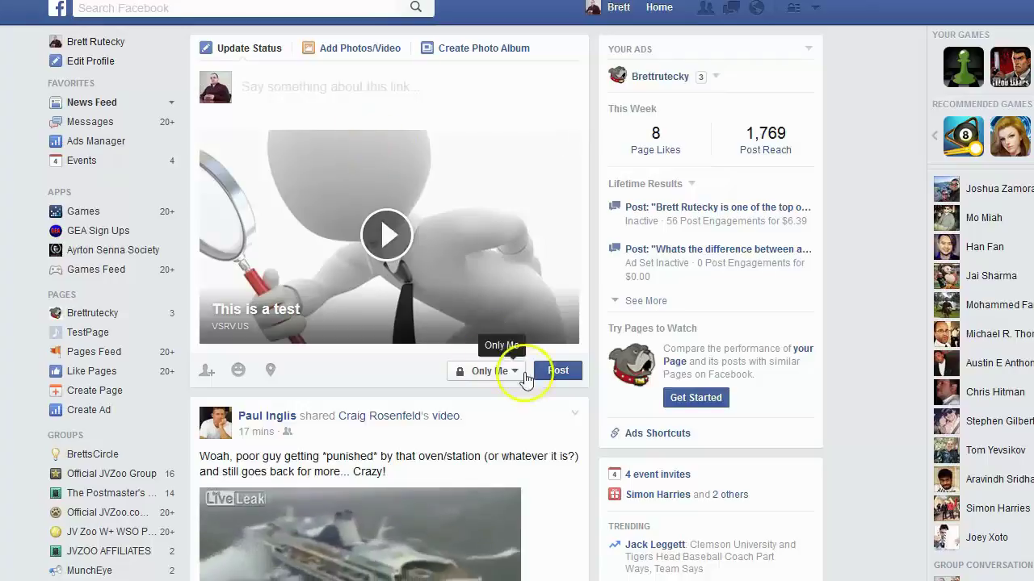
pyautogui.click(557, 370)
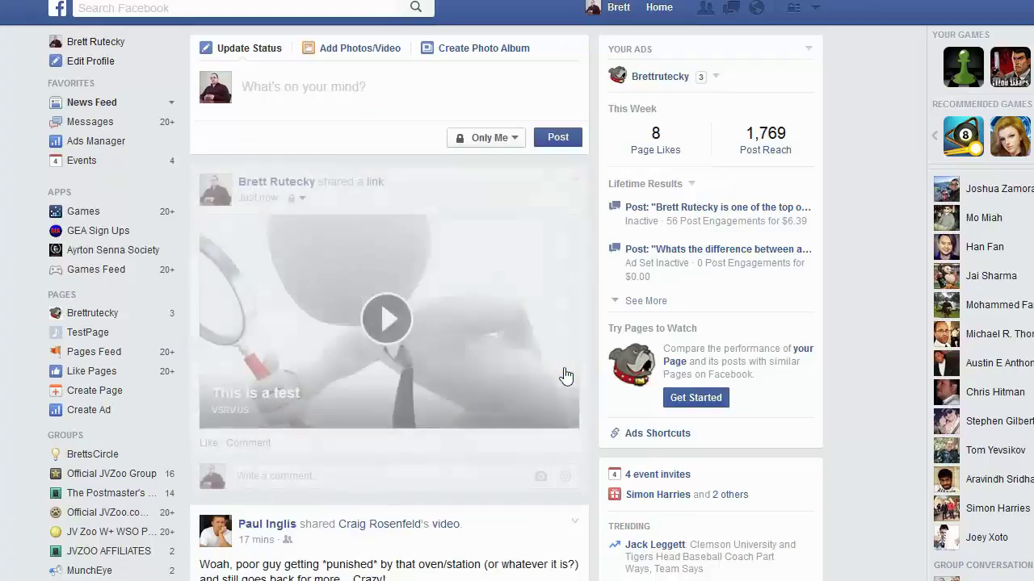
pyautogui.click(376, 327)
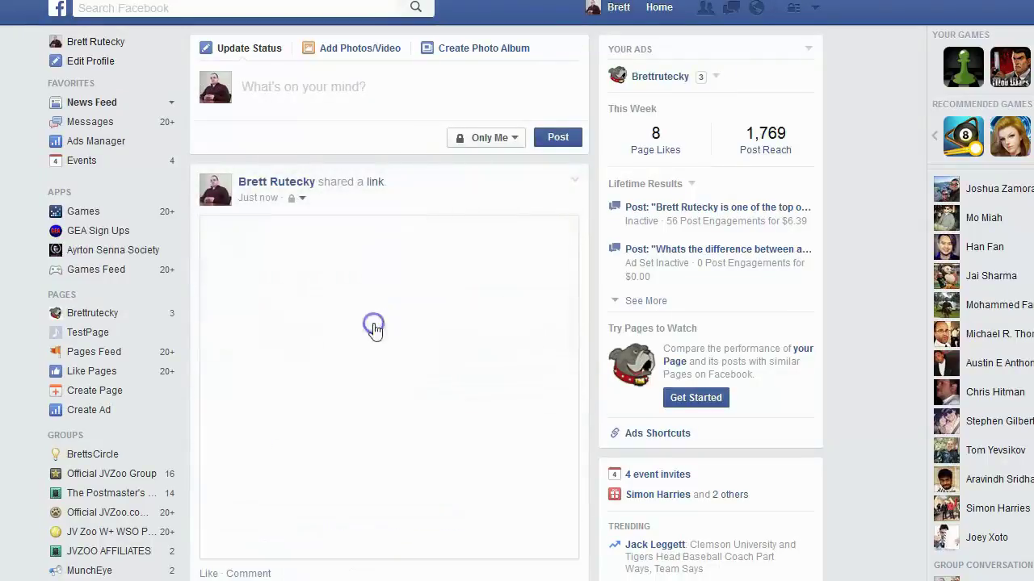